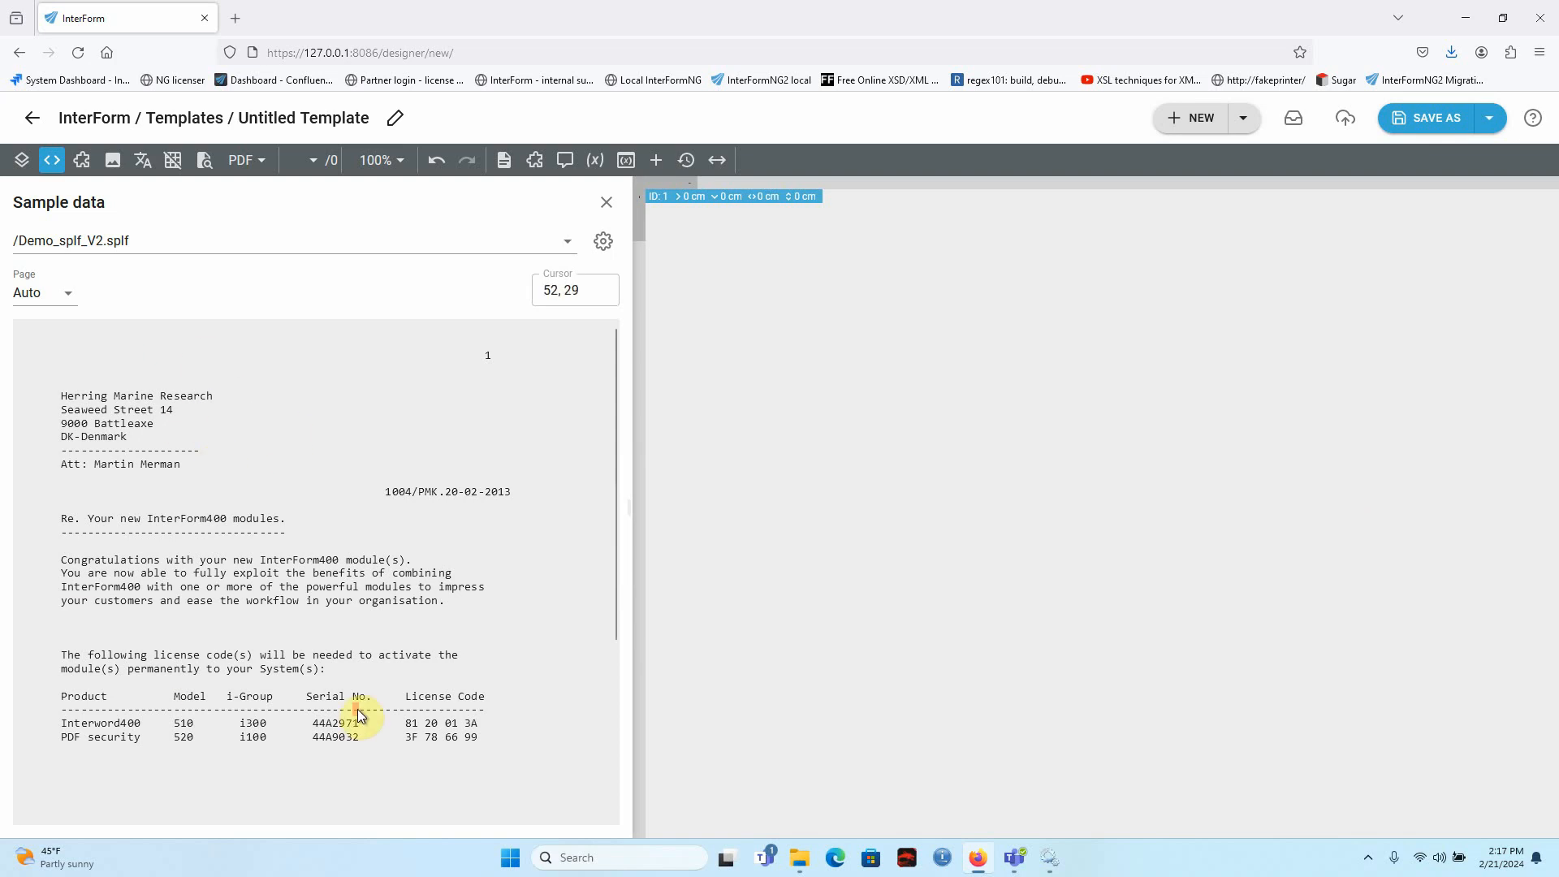
# Add a page to the template and nest it inside a repeat that runs for each page in the spool file.
pyautogui.click(22, 161)
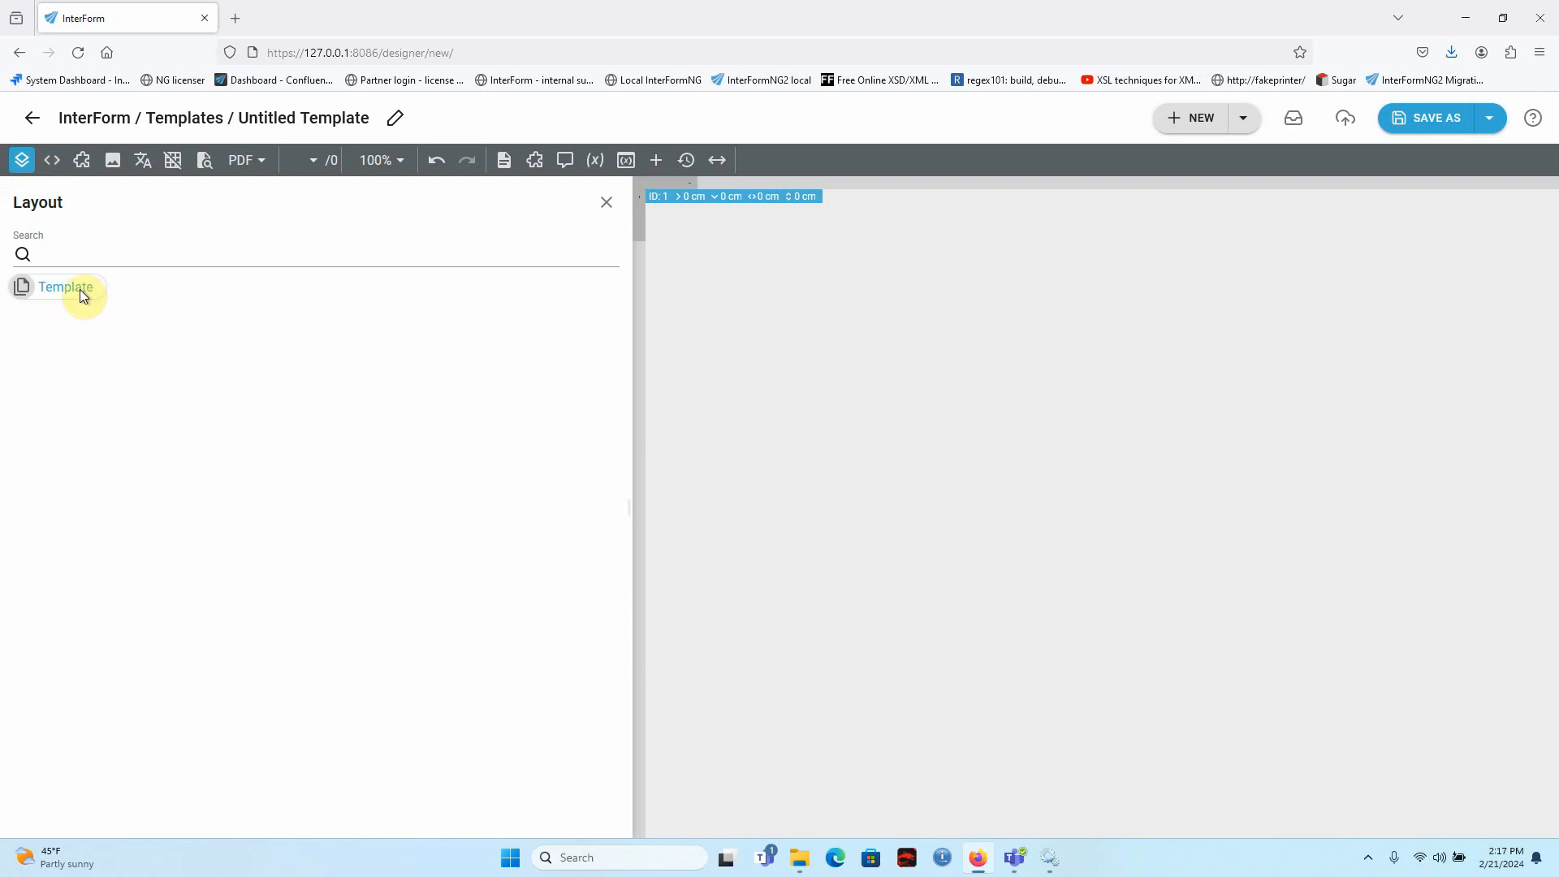
pyautogui.click(503, 160)
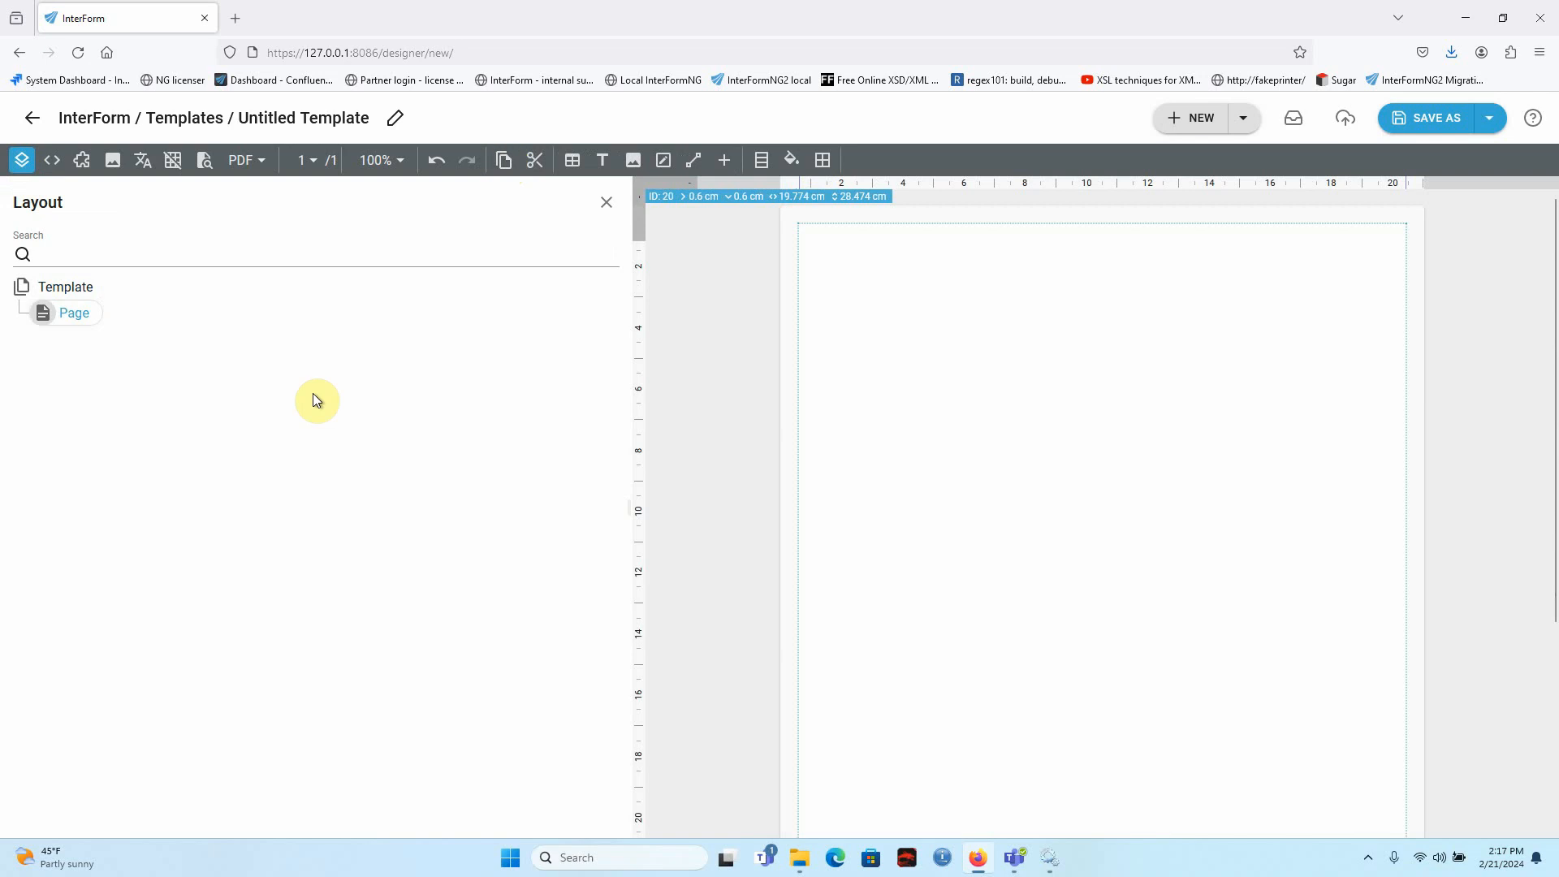
pyautogui.click(725, 161)
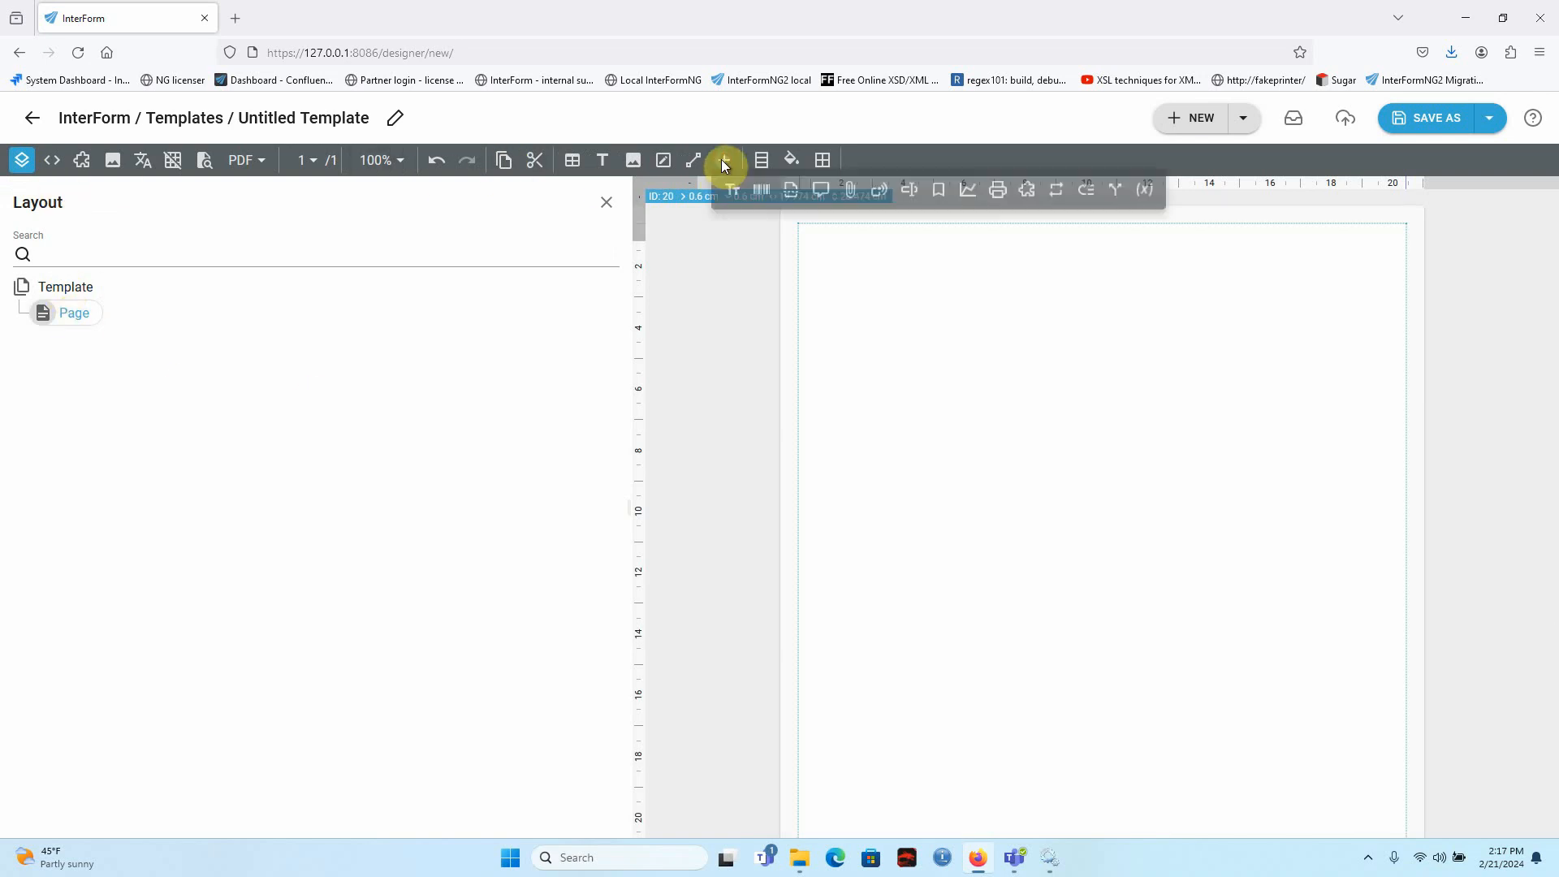
pyautogui.click(1067, 195)
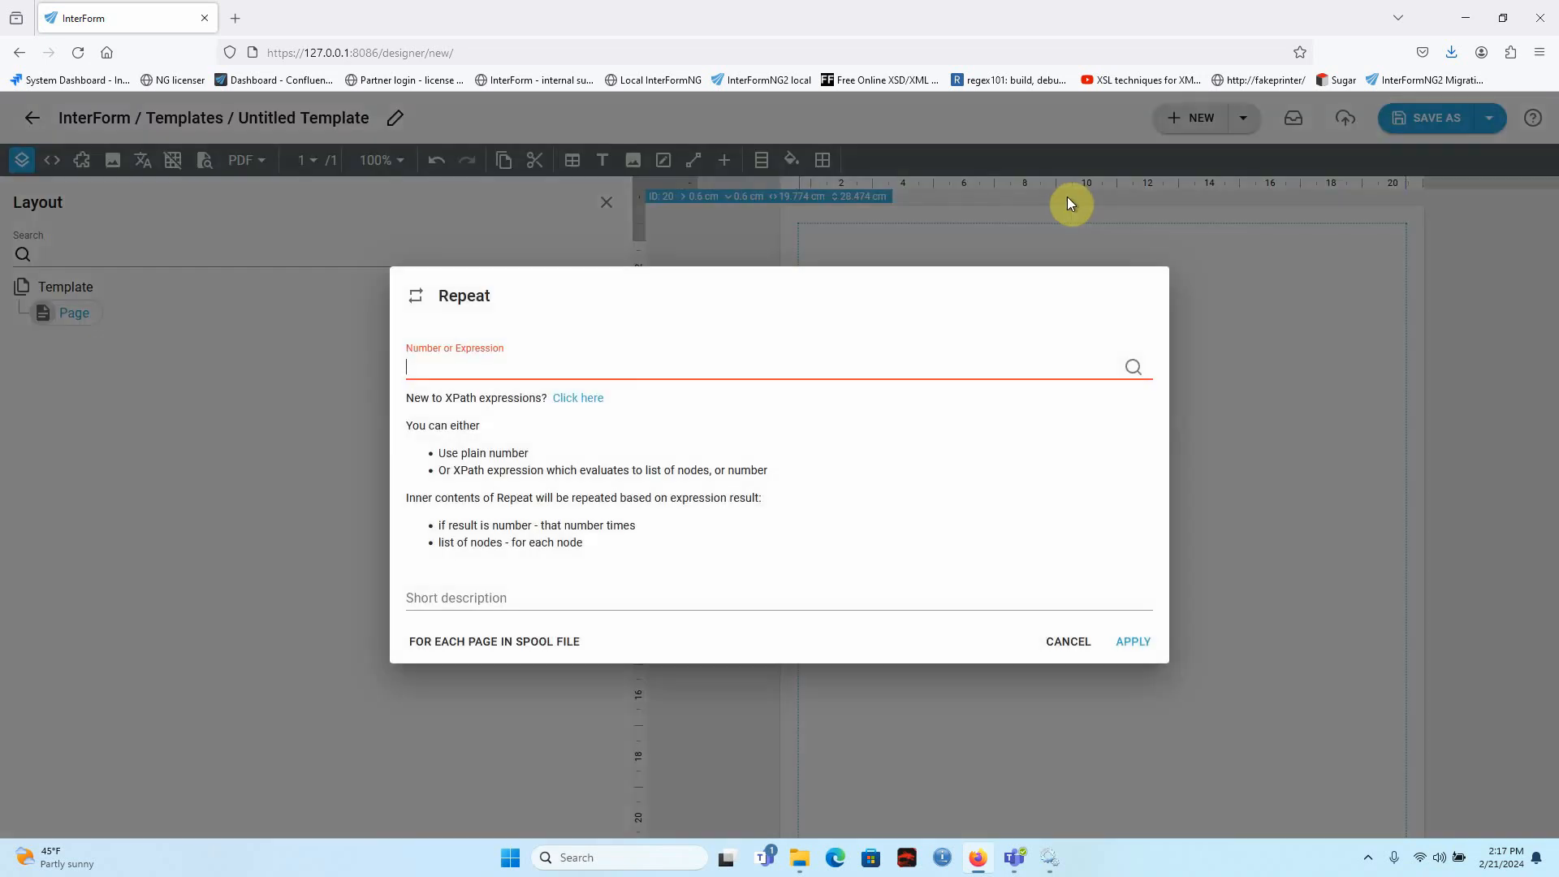
pyautogui.click(540, 639)
pyautogui.click(1133, 643)
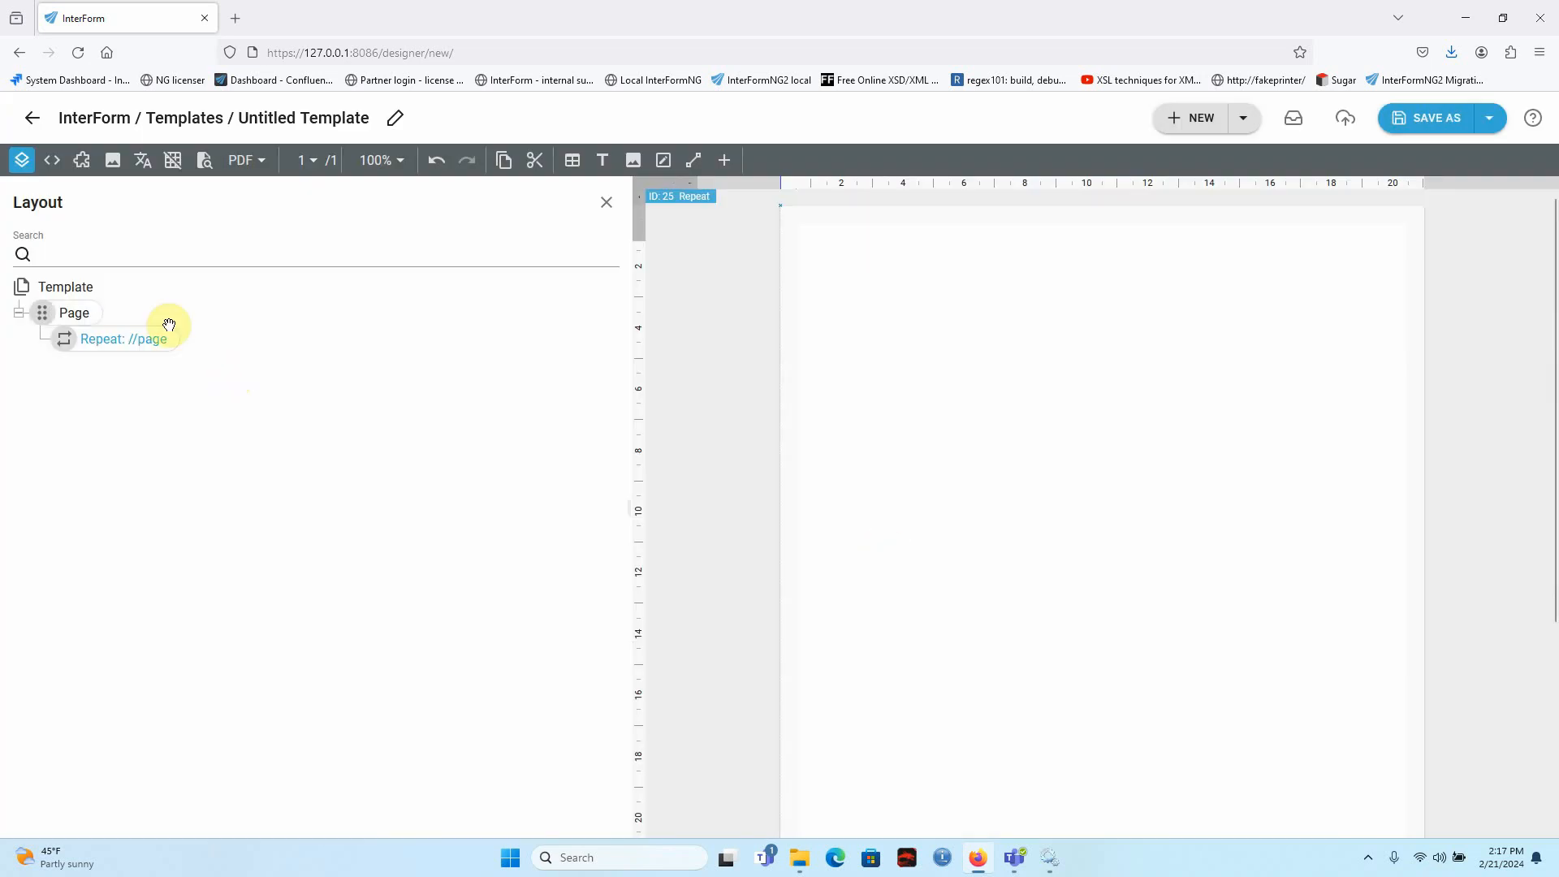
pyautogui.moveTo(63, 338); pyautogui.dragTo(97, 350)
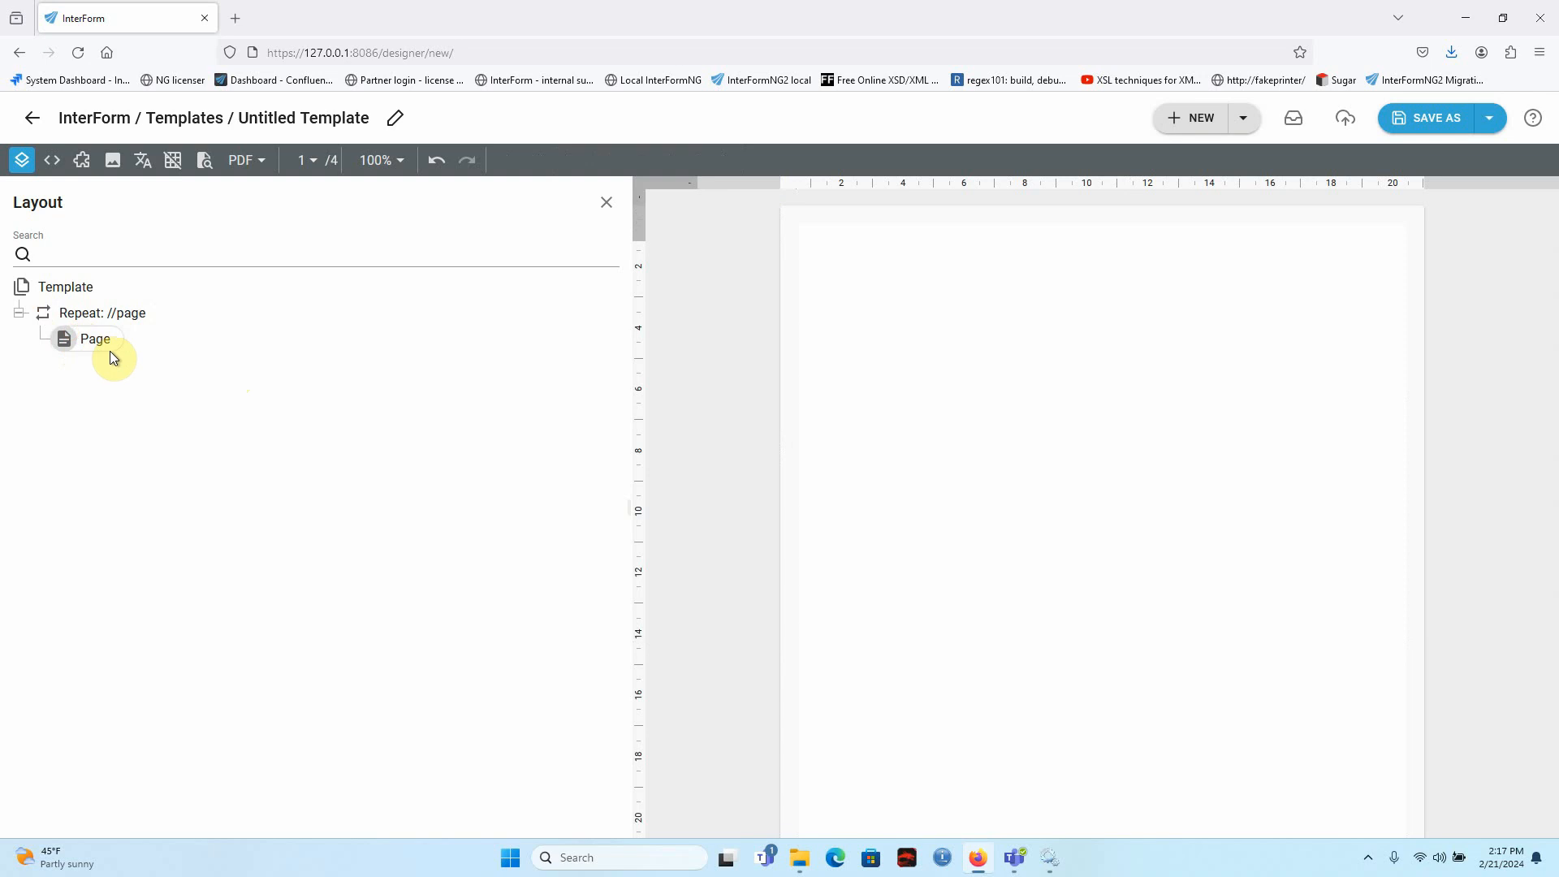
# Add a repeat inside the page over spool file lines 18 to 55, using the expression subsequence(./line, 18, 38).
pyautogui.click(92, 341)
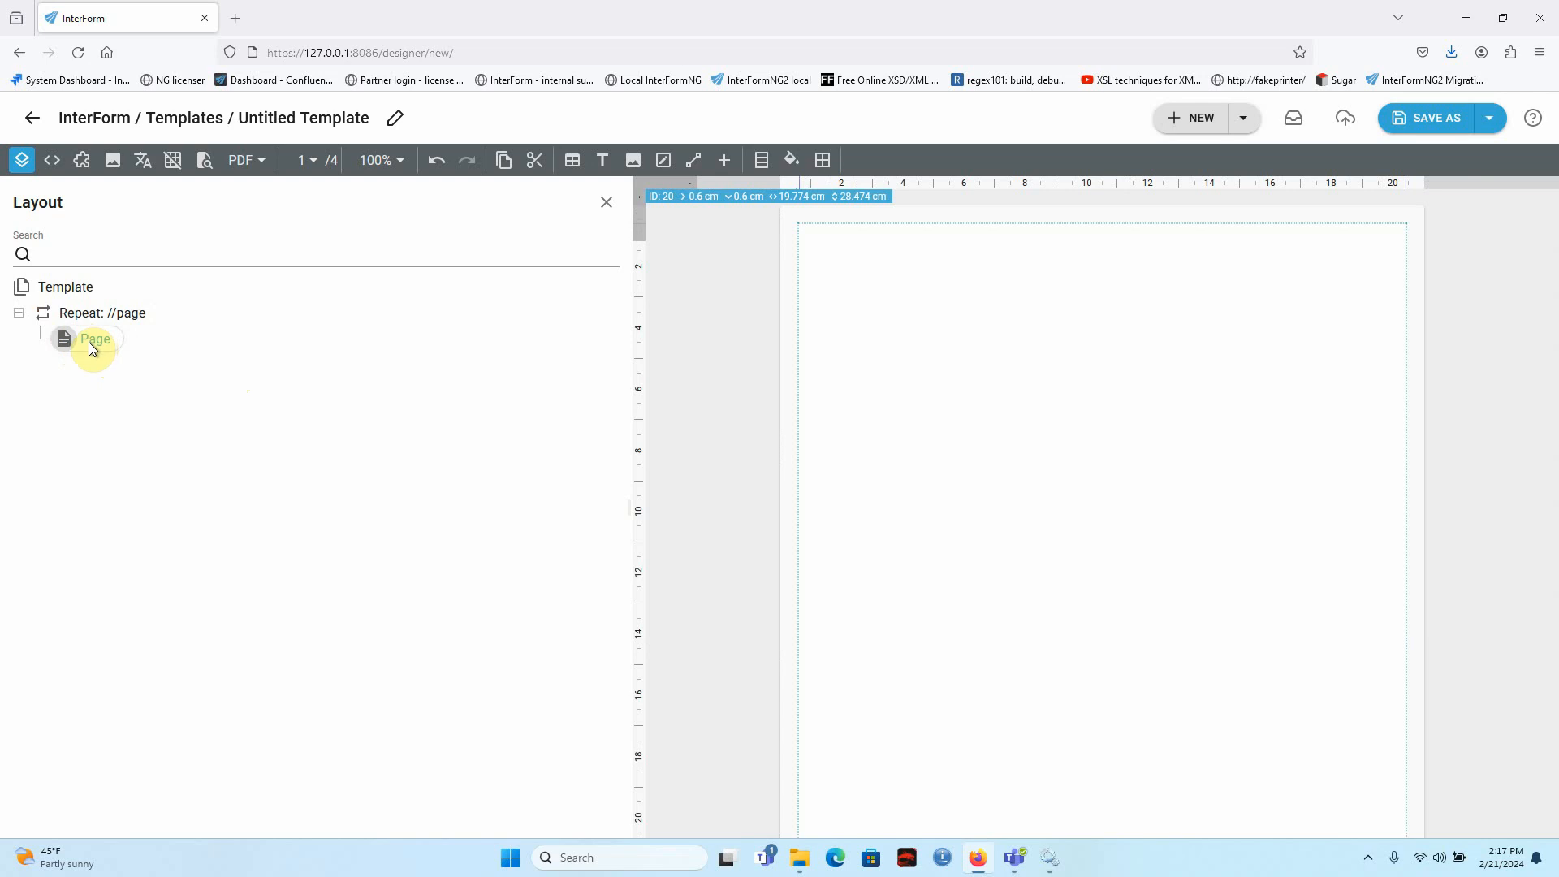
pyautogui.click(724, 160)
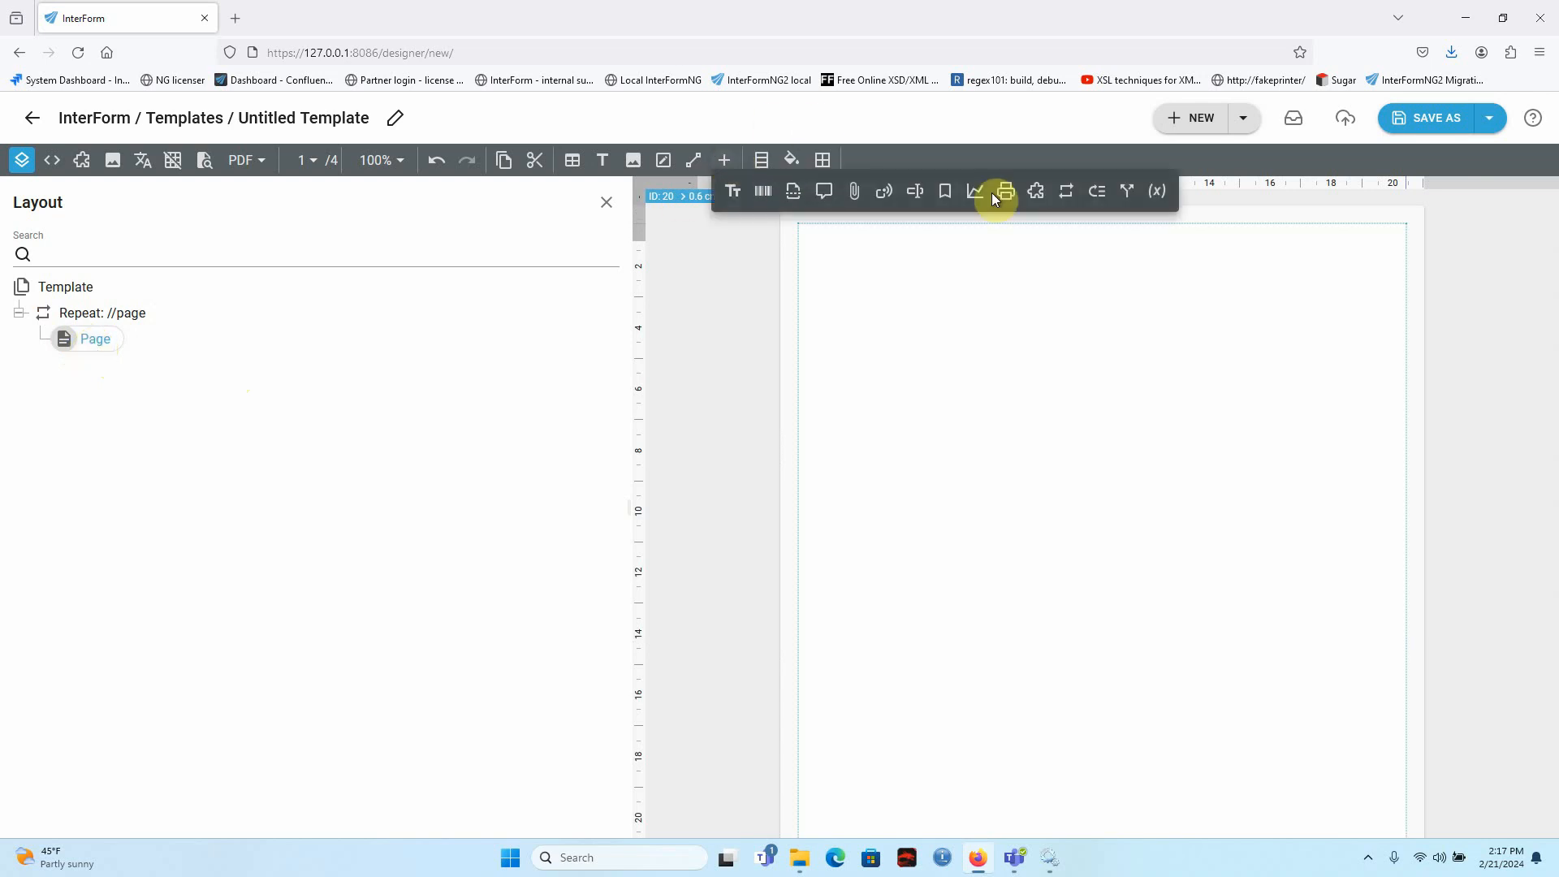
pyautogui.click(1067, 192)
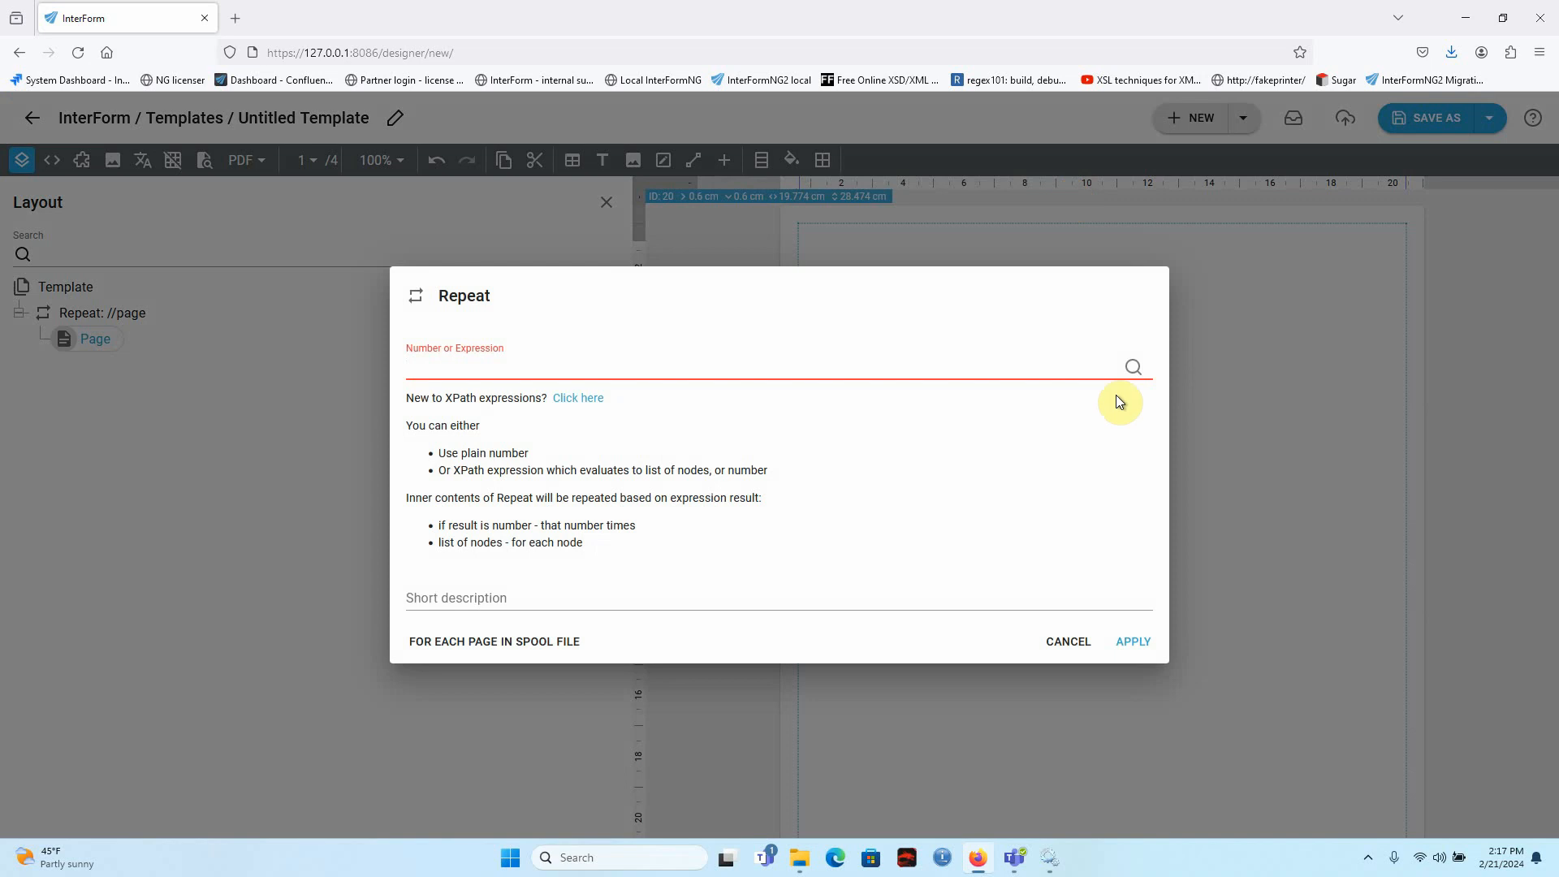
pyautogui.click(1134, 367)
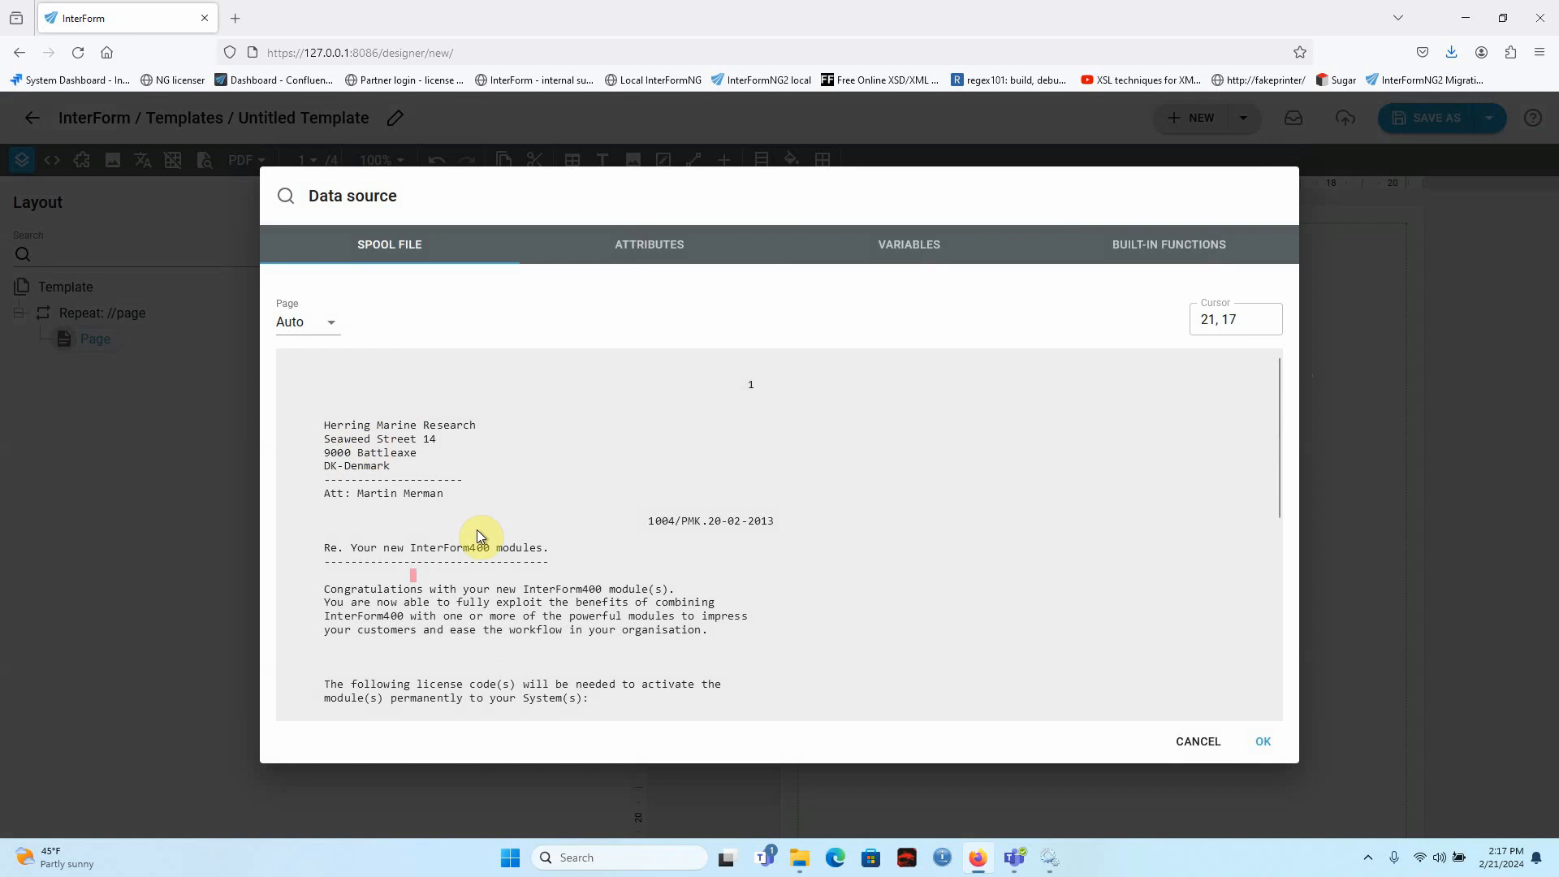
pyautogui.click(282, 590)
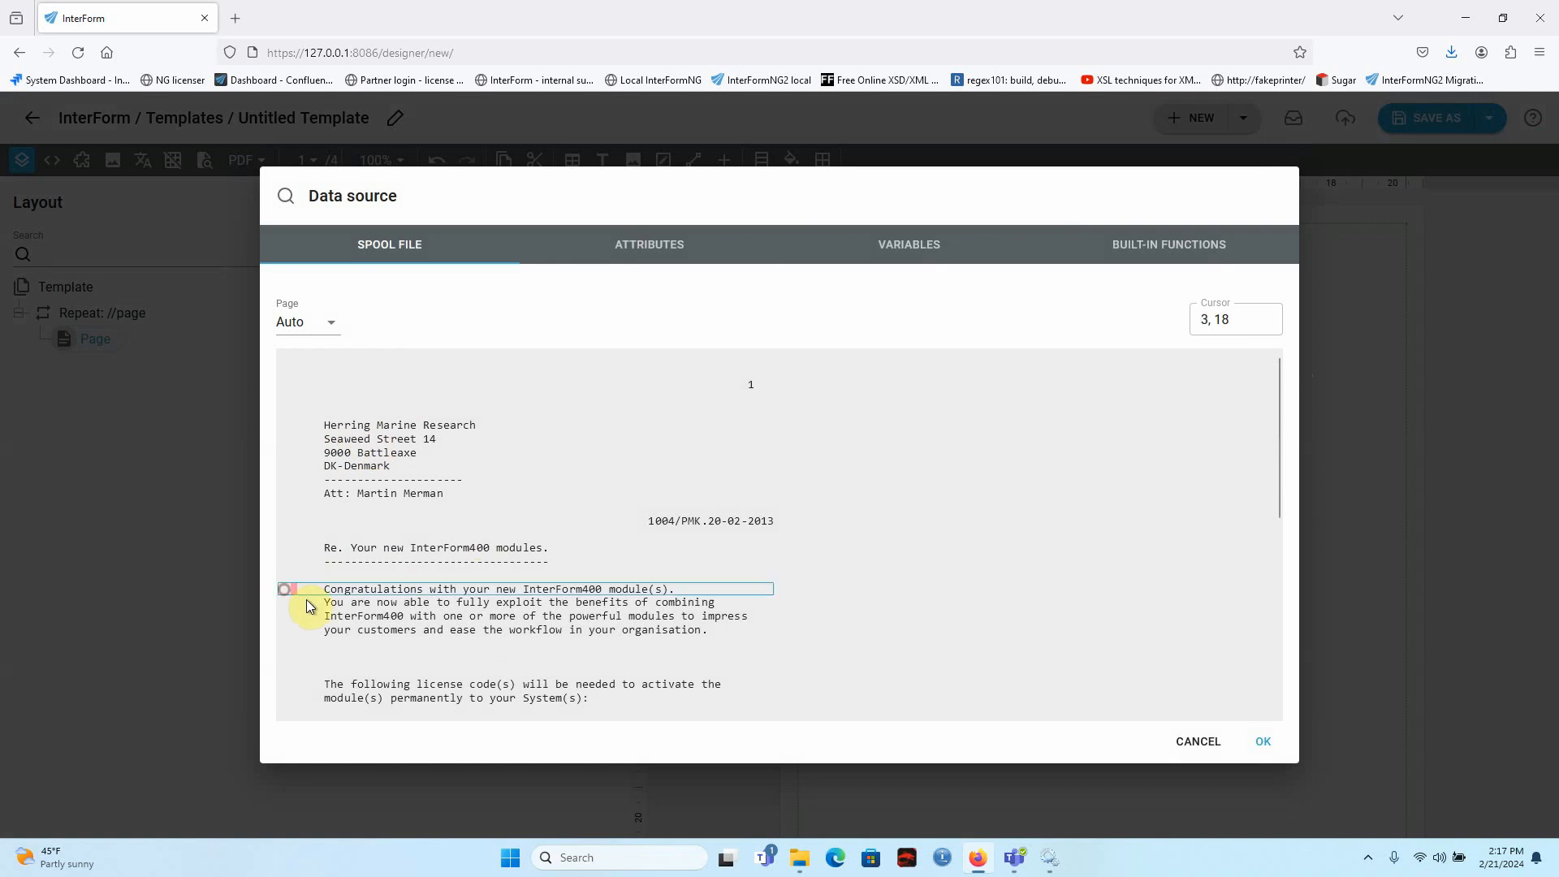
pyautogui.moveTo(308, 606); pyautogui.dragTo(375, 712)
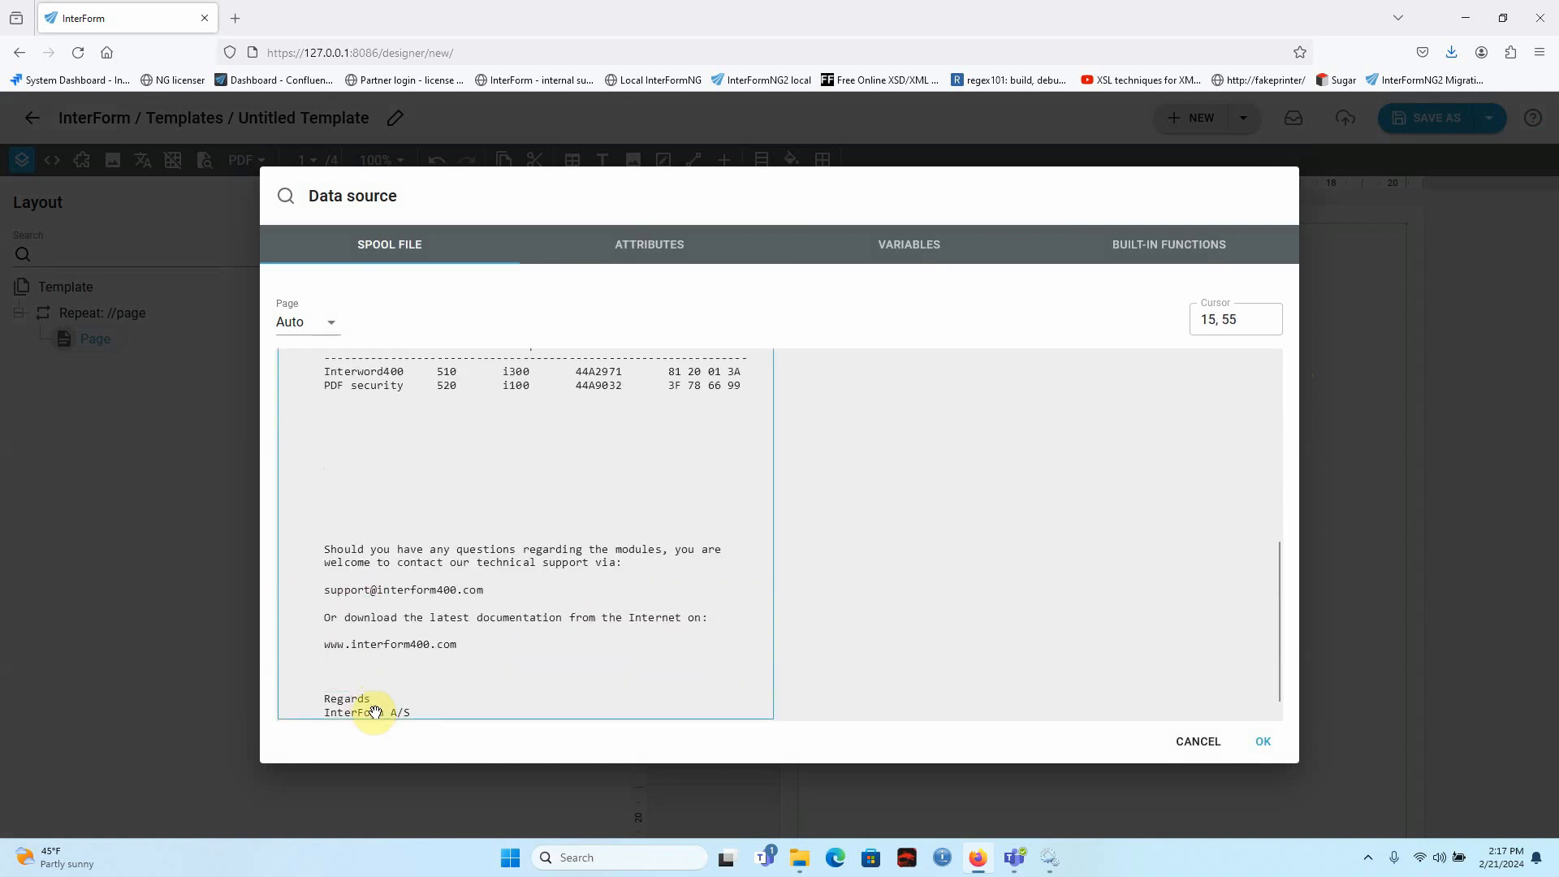
pyautogui.click(1264, 741)
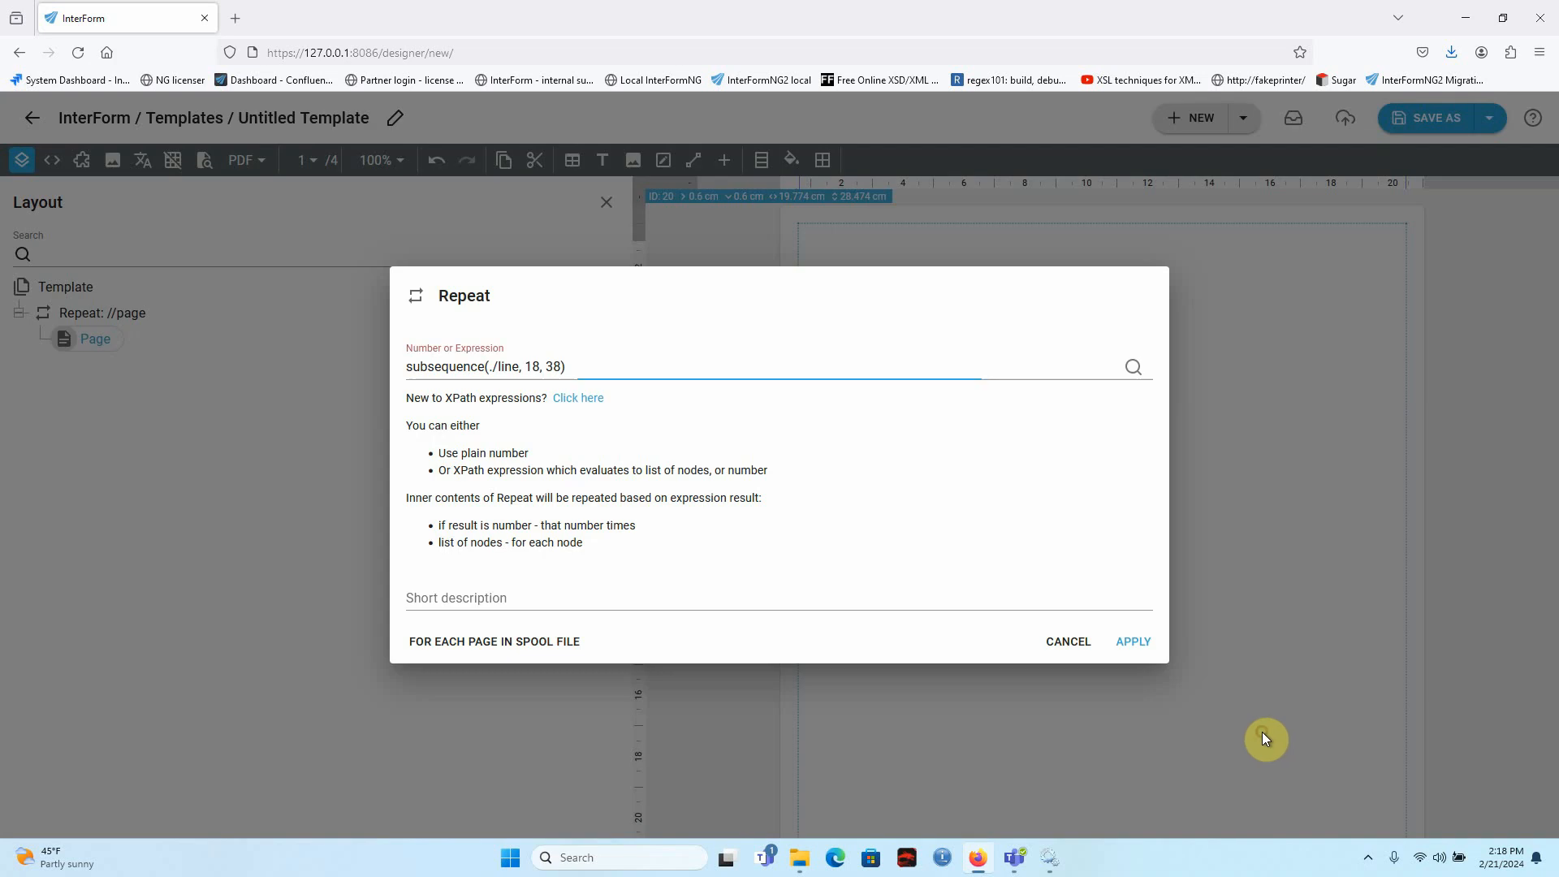
pyautogui.click(1133, 641)
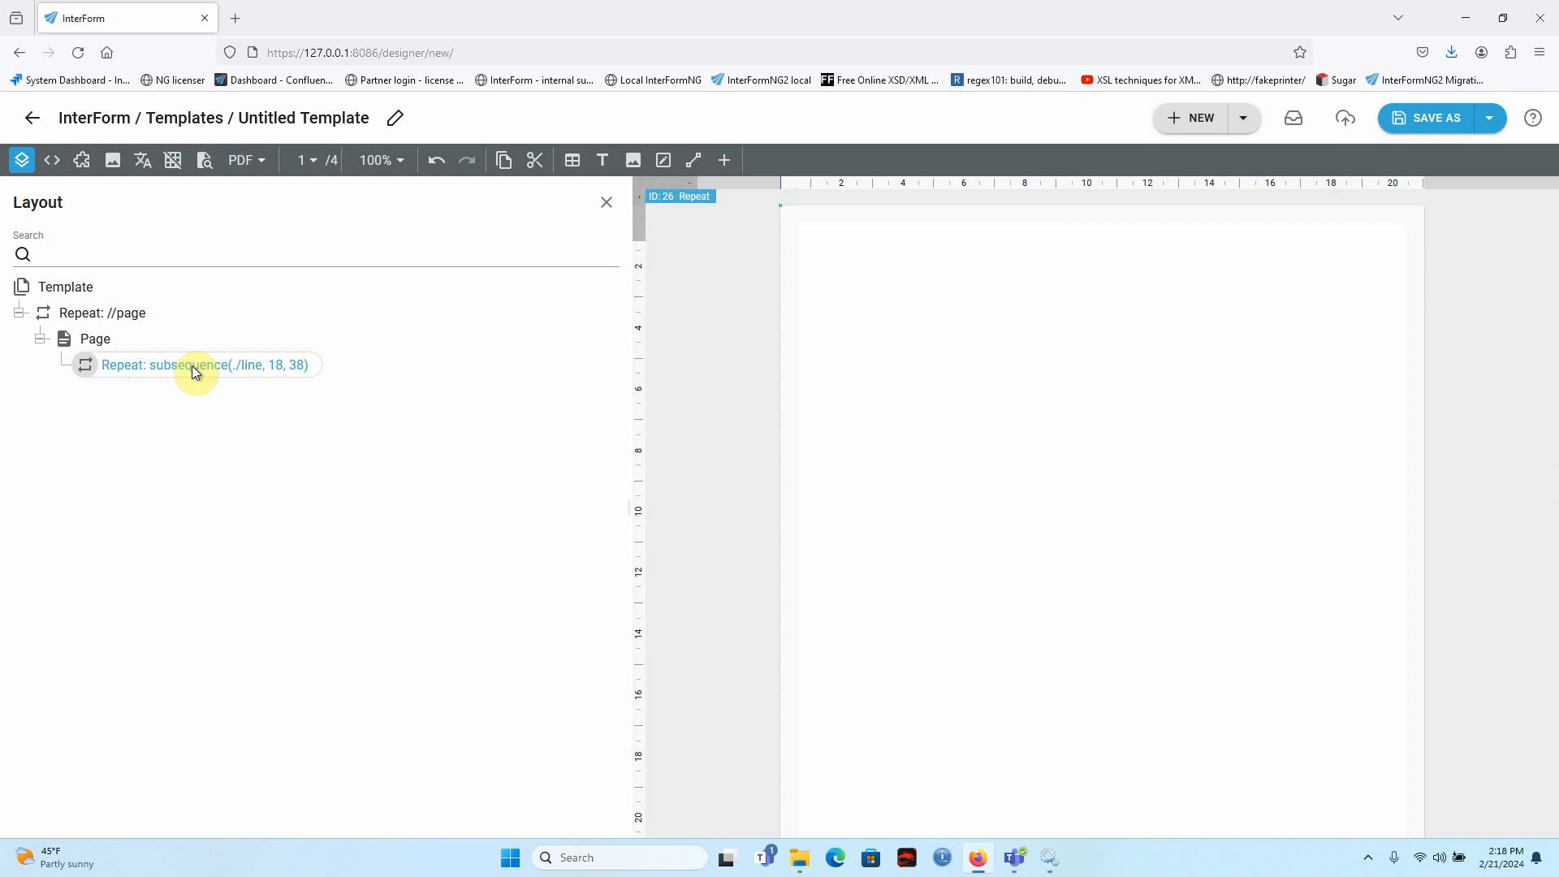
# Add a Select inside the line repeat and map its expression in relative mode to columns 8 to 12 of the Interword400 line.
pyautogui.click(727, 167)
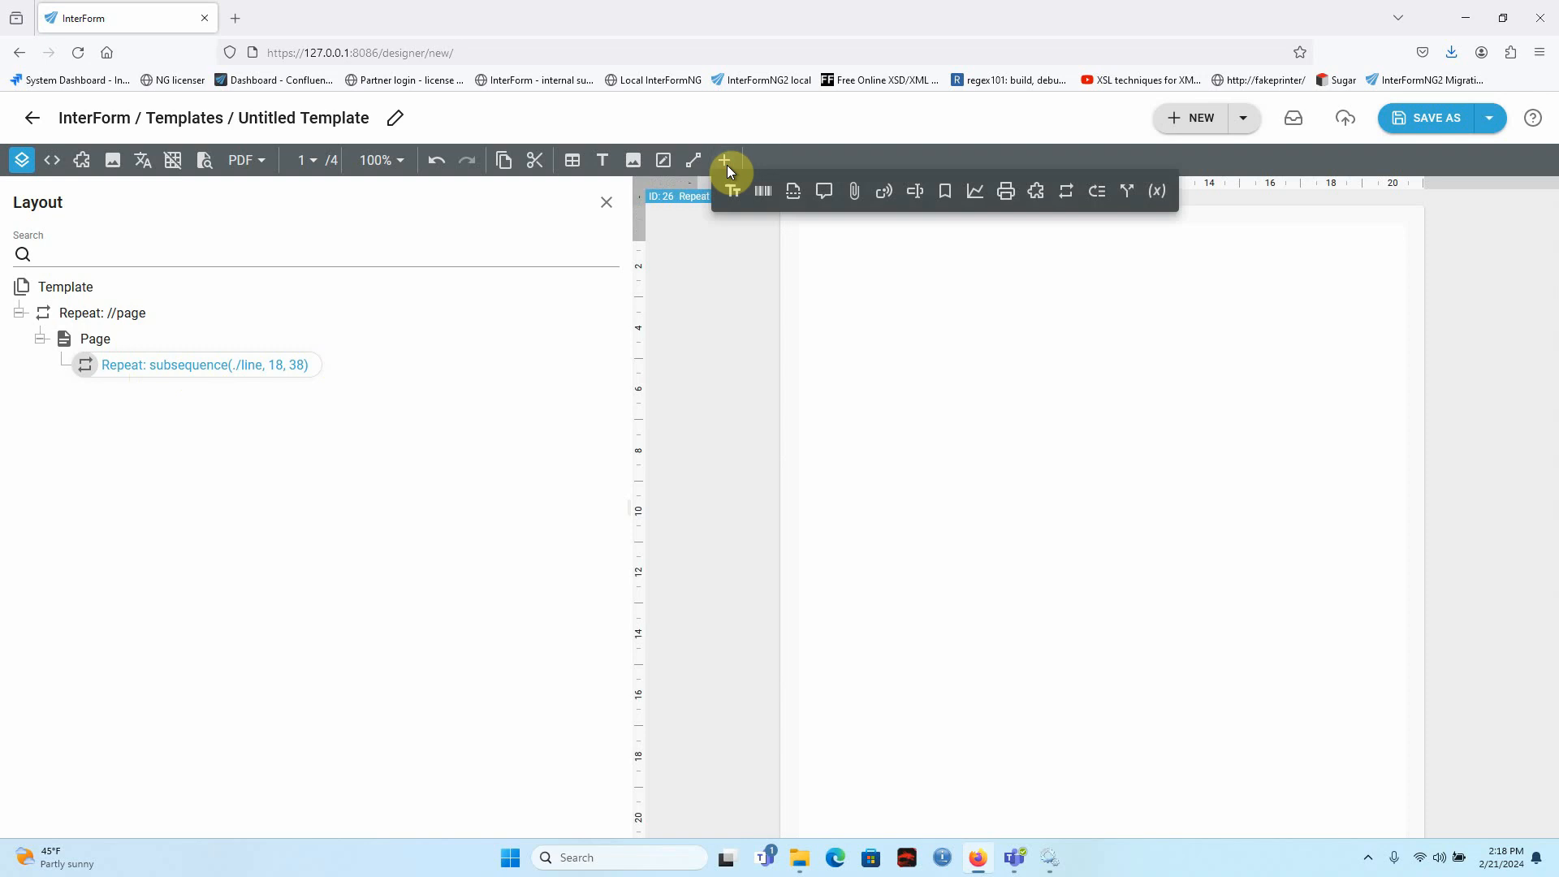
pyautogui.click(1128, 195)
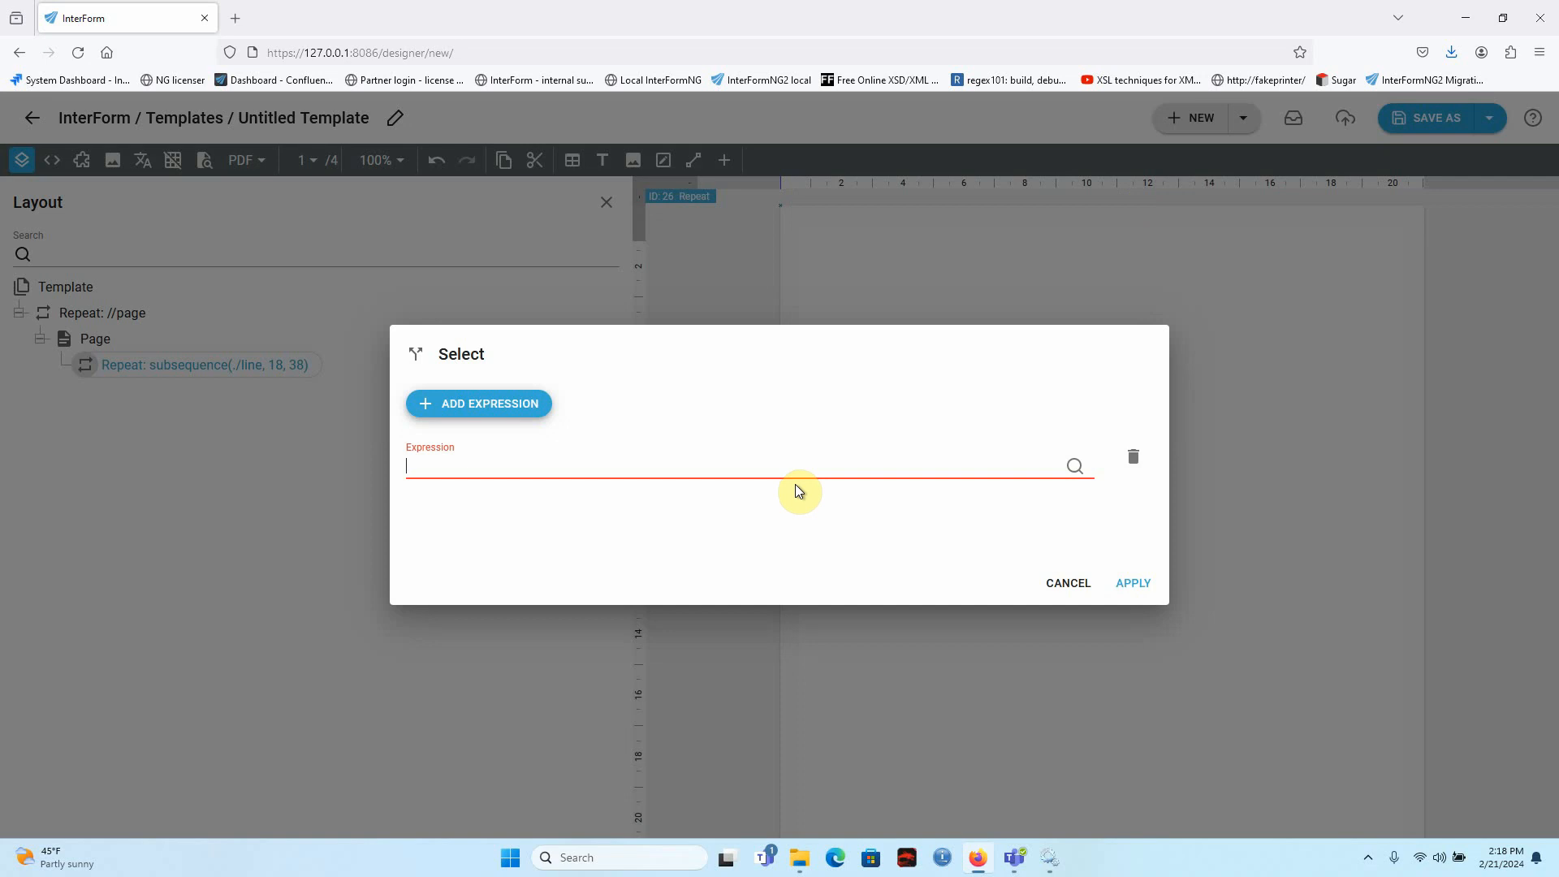
pyautogui.click(1075, 471)
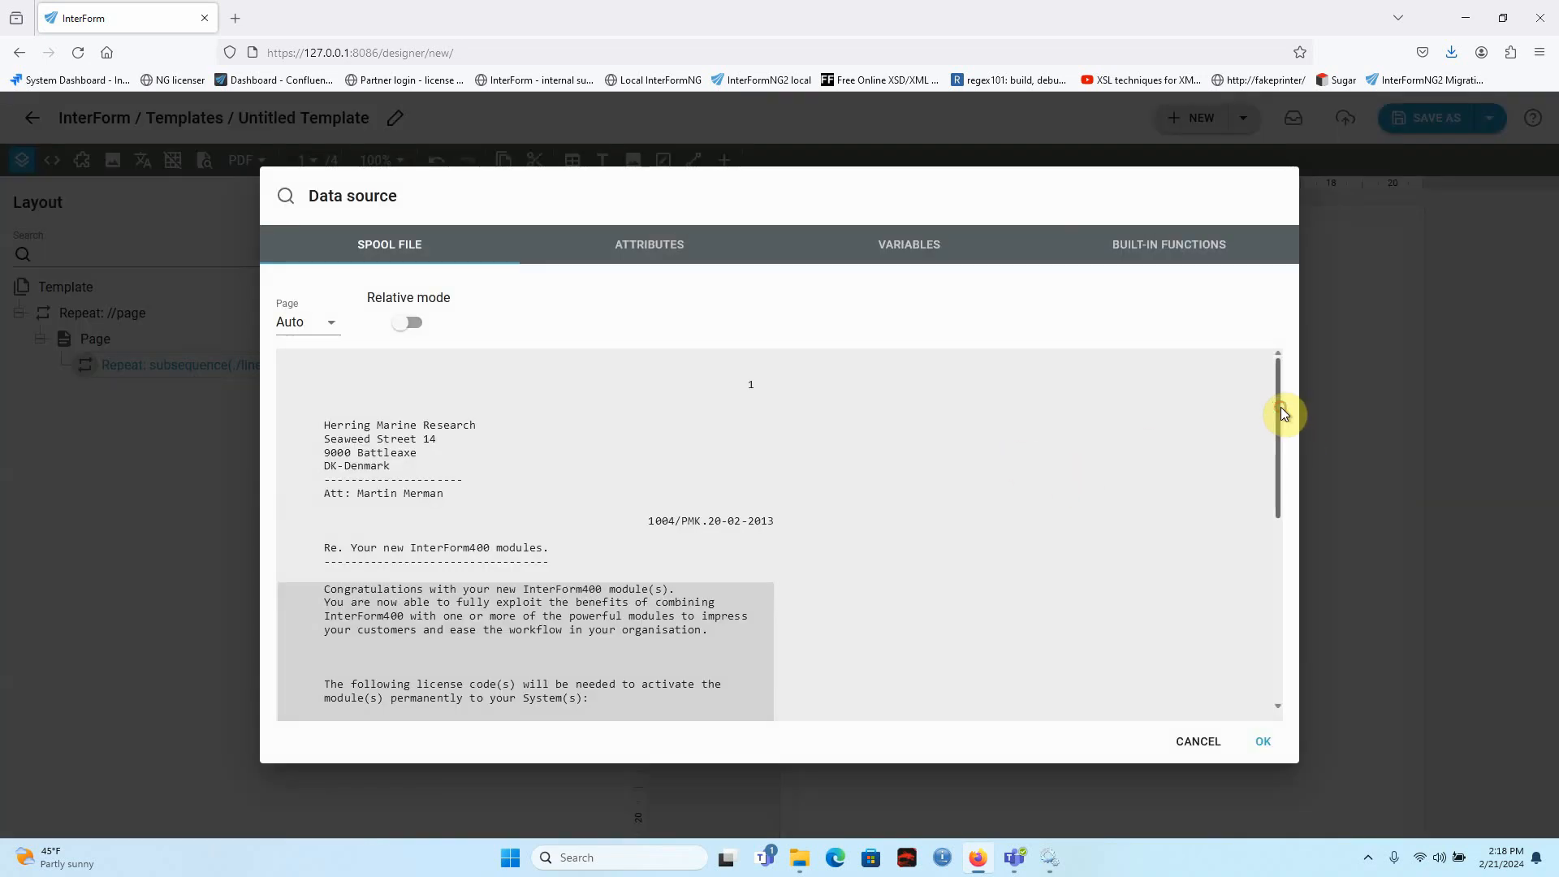
pyautogui.moveTo(1280, 407); pyautogui.dragTo(1241, 567)
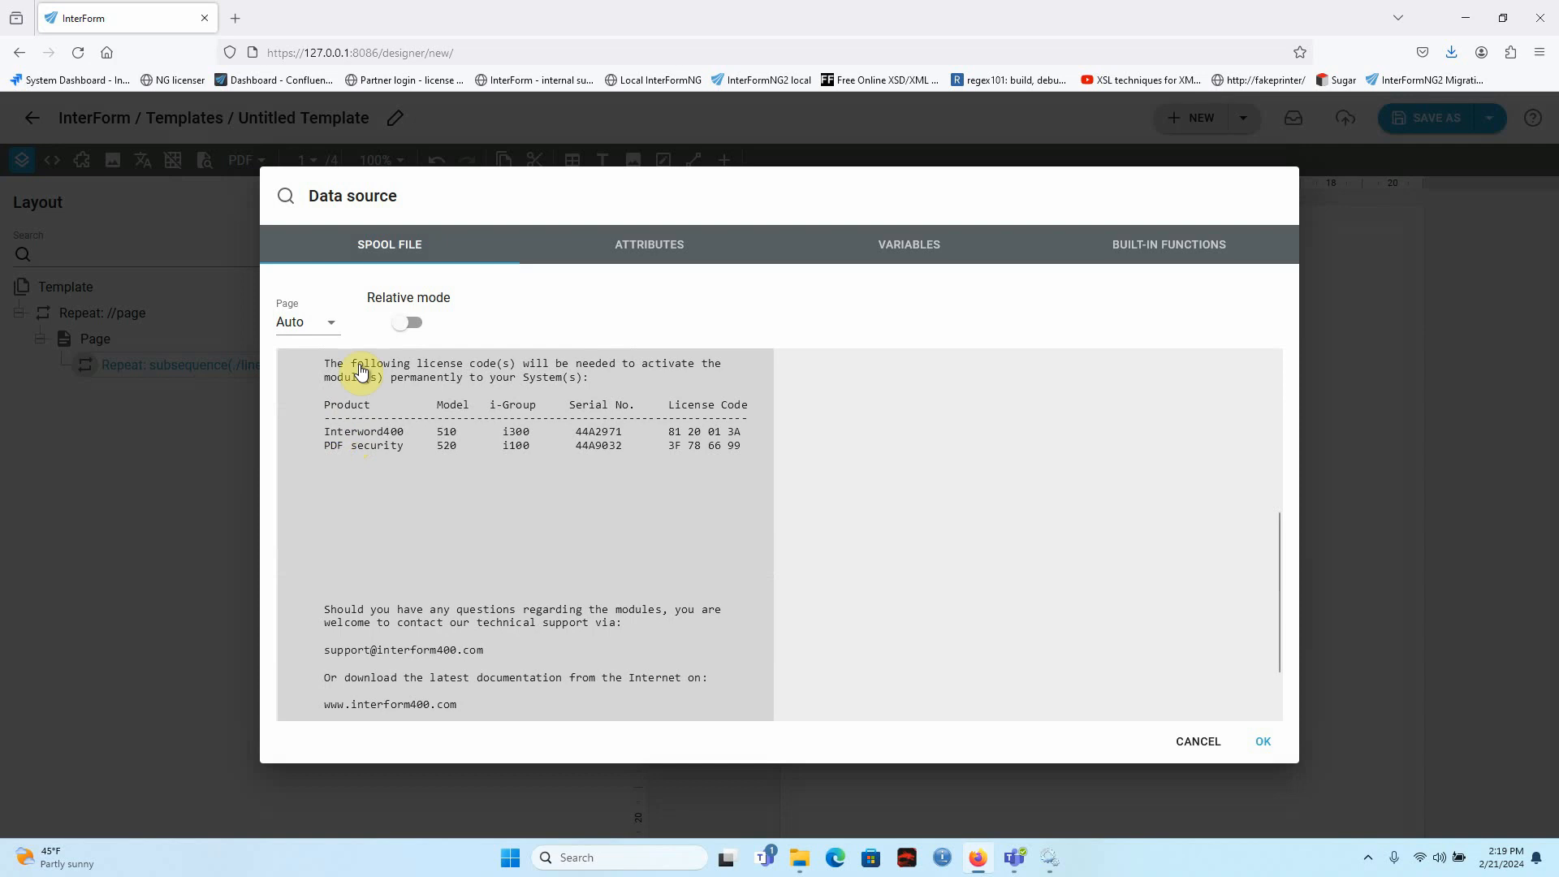
pyautogui.click(413, 324)
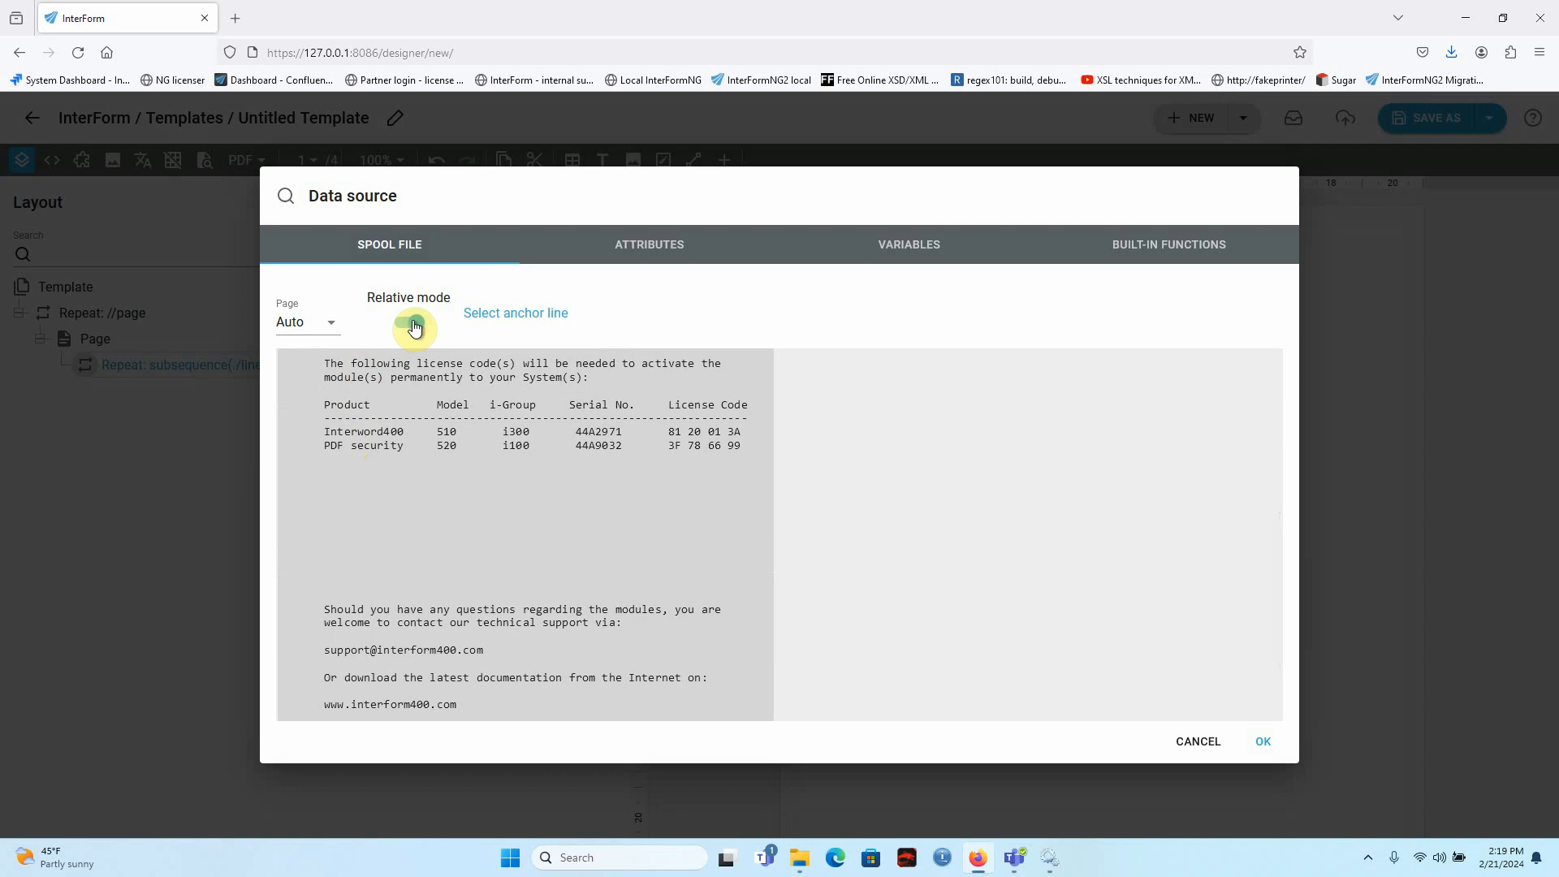
pyautogui.click(350, 431)
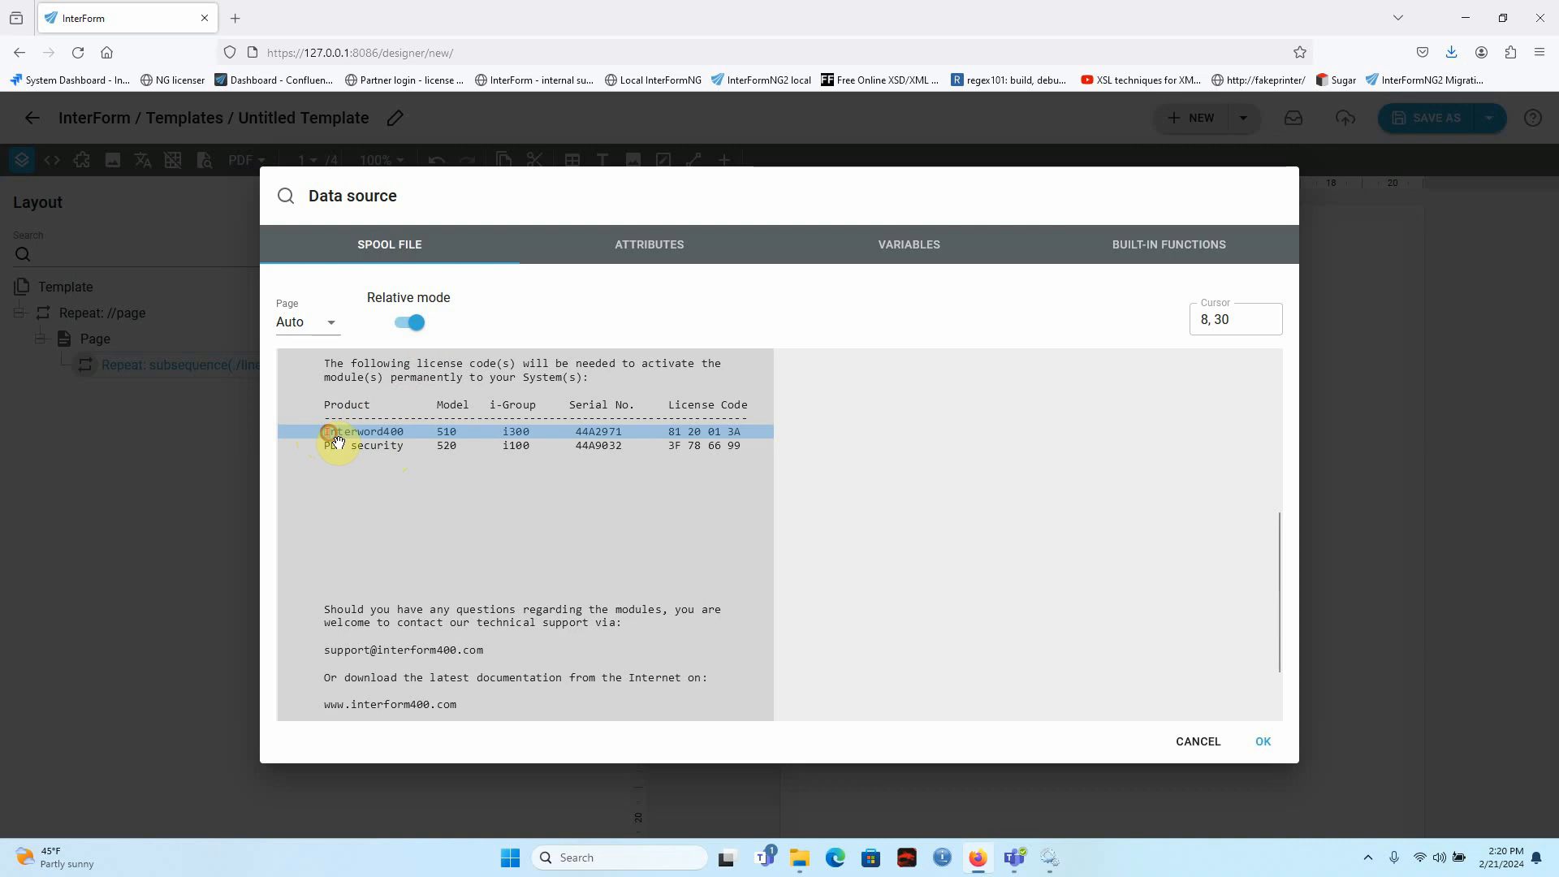
pyautogui.moveTo(351, 431); pyautogui.dragTo(352, 431)
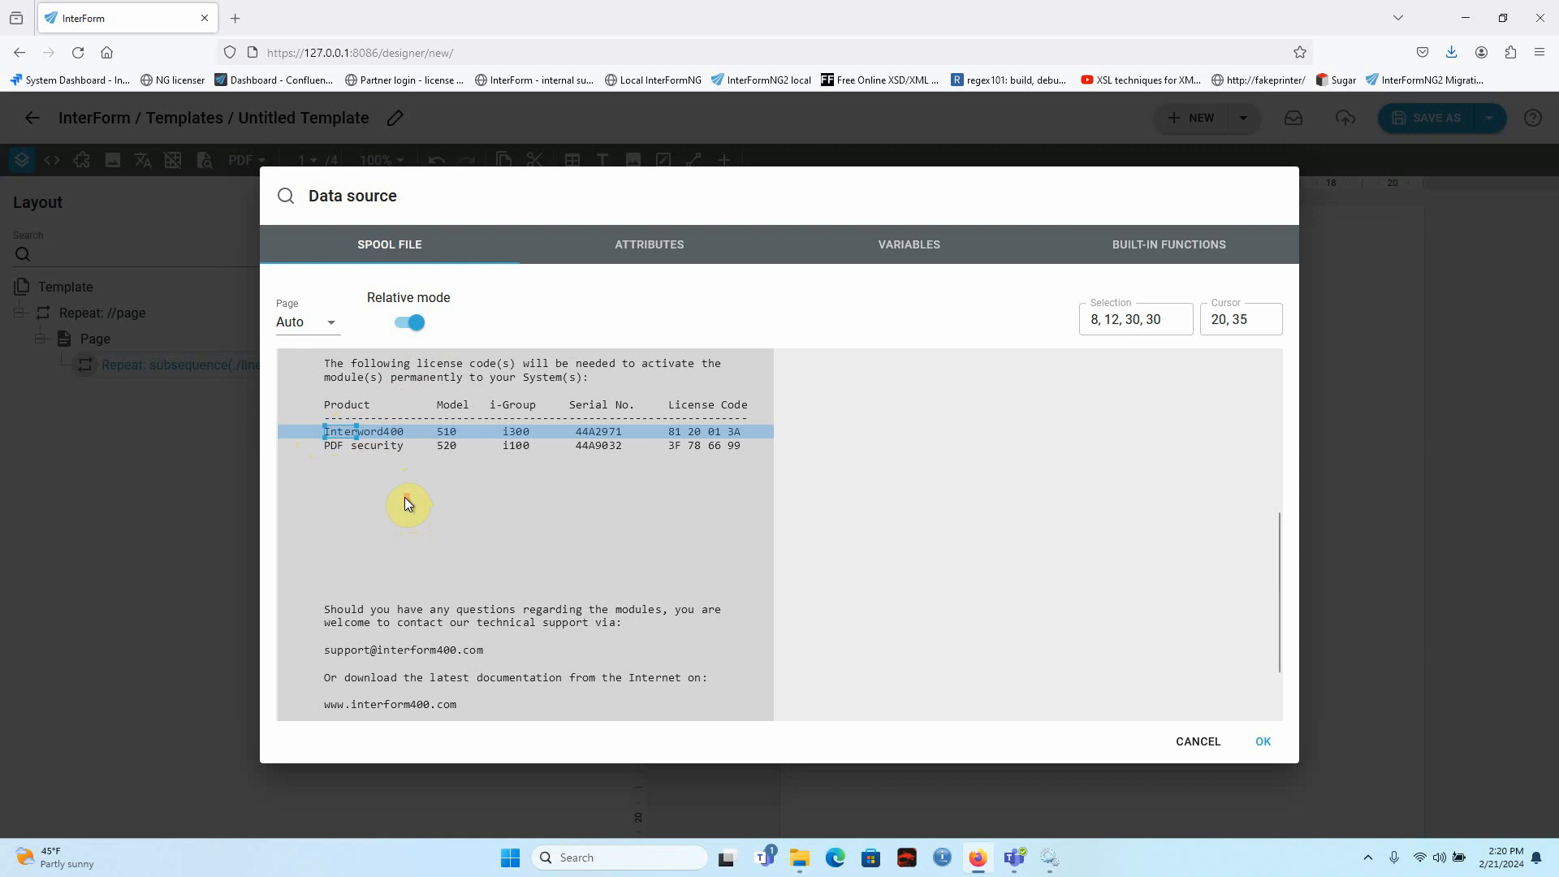
pyautogui.click(1261, 741)
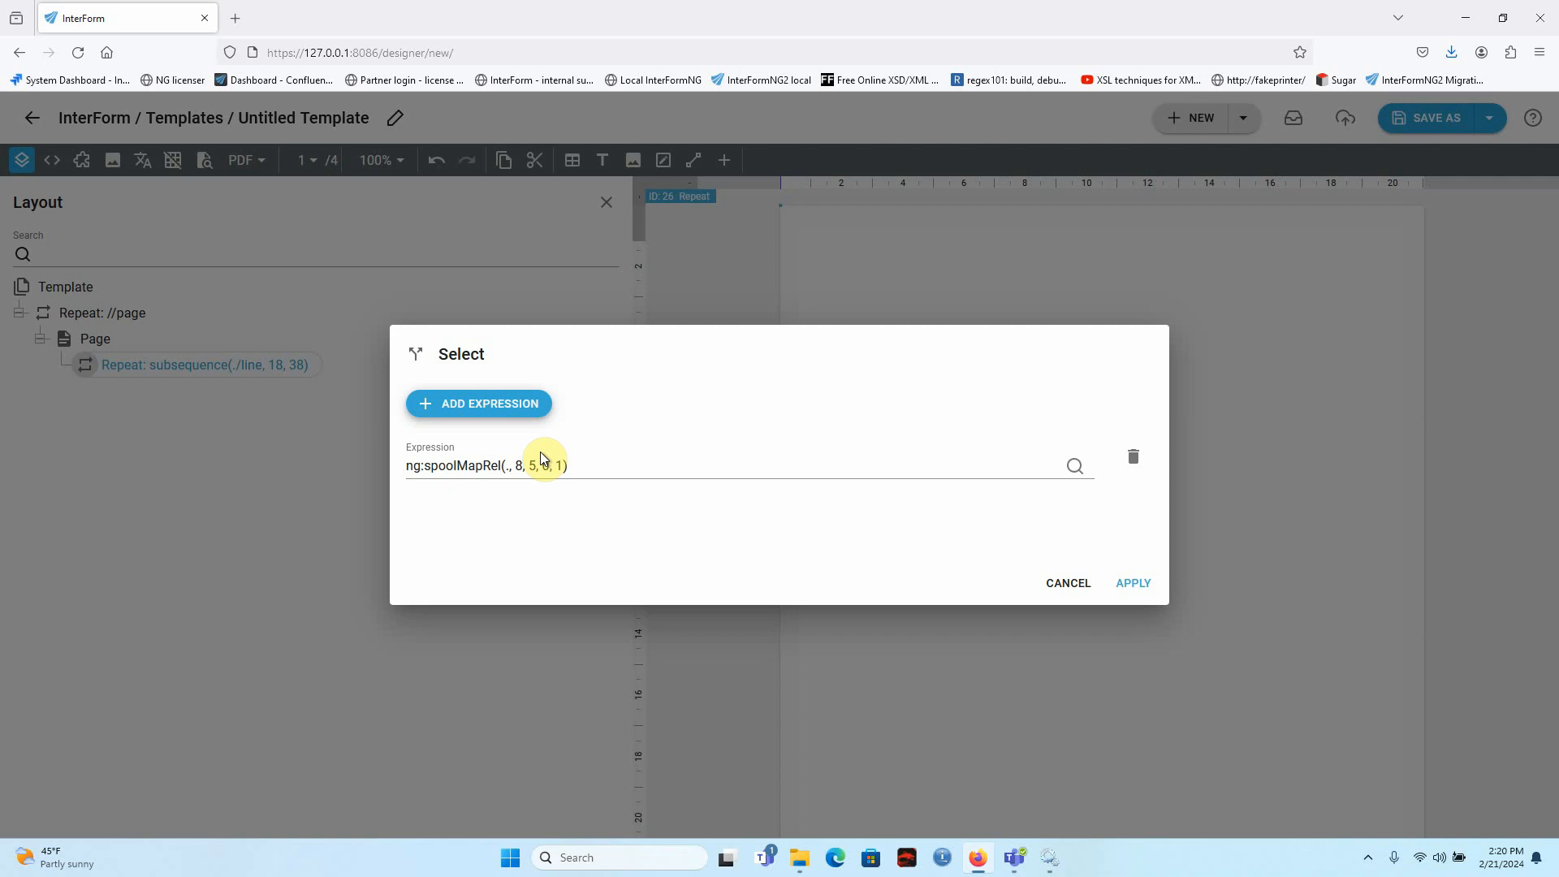
# Complete the Select expression as ng:spoolMapRel(., 8, 5, 0, 1)="Inter" and apply it.
pyautogui.click(638, 471)
pyautogui.write('=')
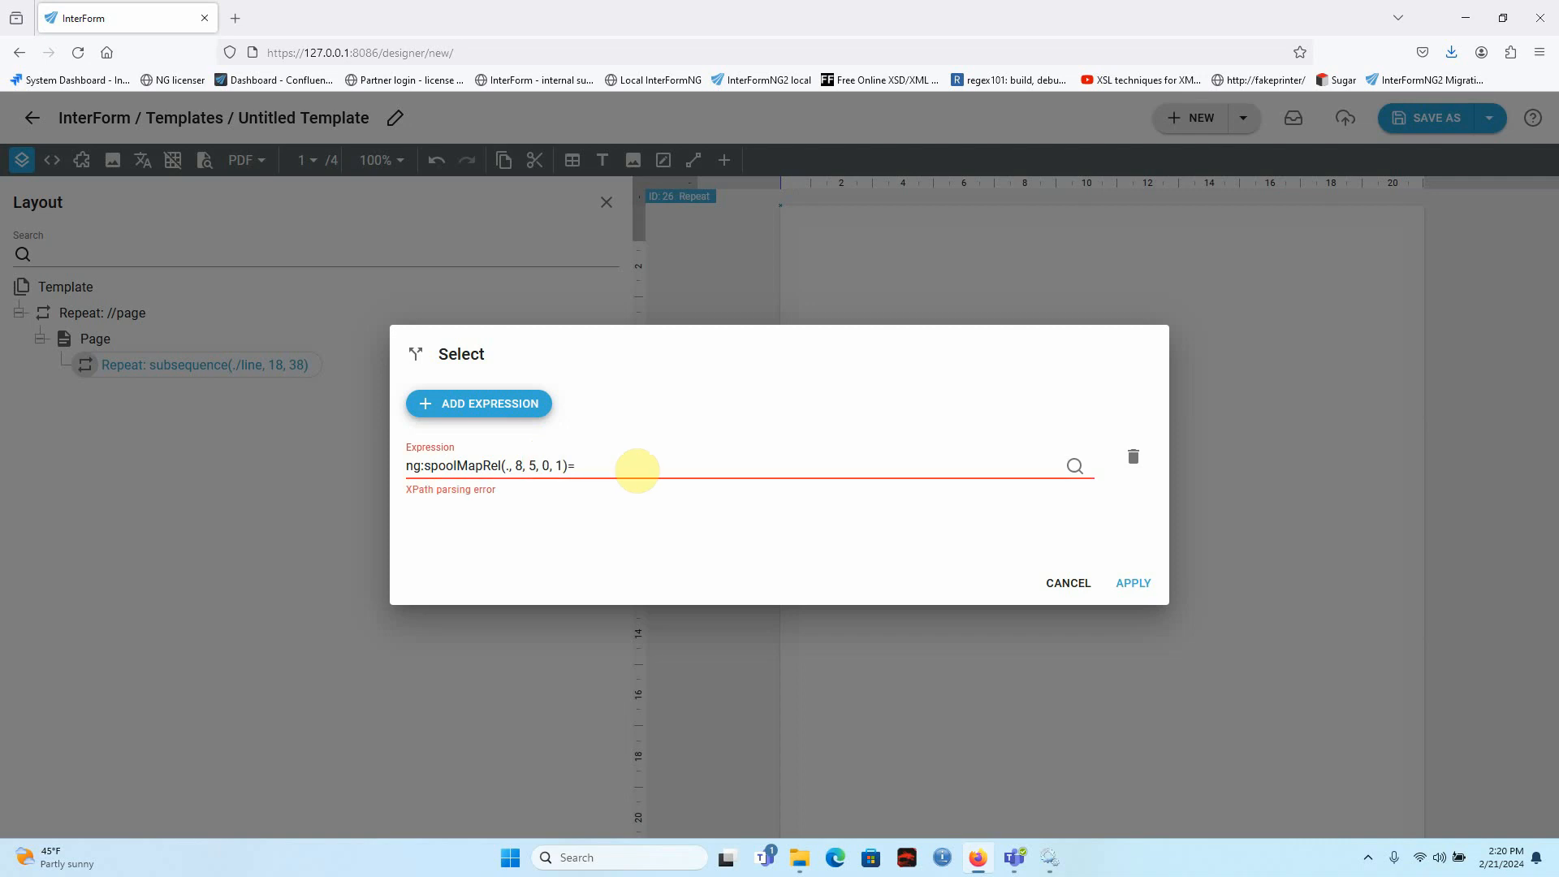
pyautogui.write('"Inter"')
pyautogui.click(1133, 583)
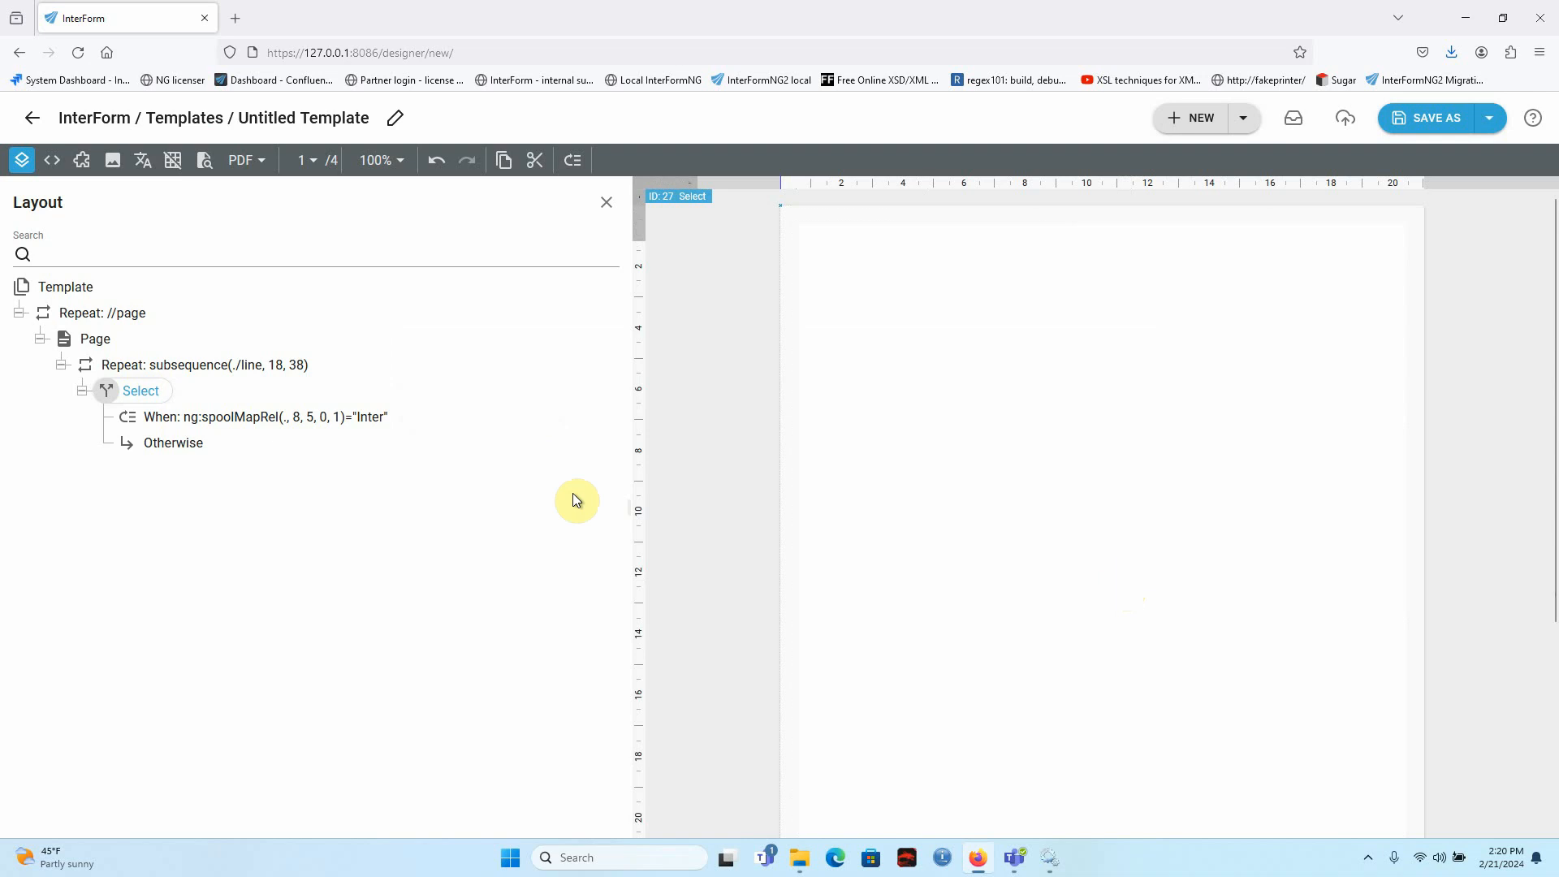
# Add a bold text element under the When condition that outputs the full current line through the expression ng:spoolMapRel(., 1, 75, 0, 1).
pyautogui.click(300, 419)
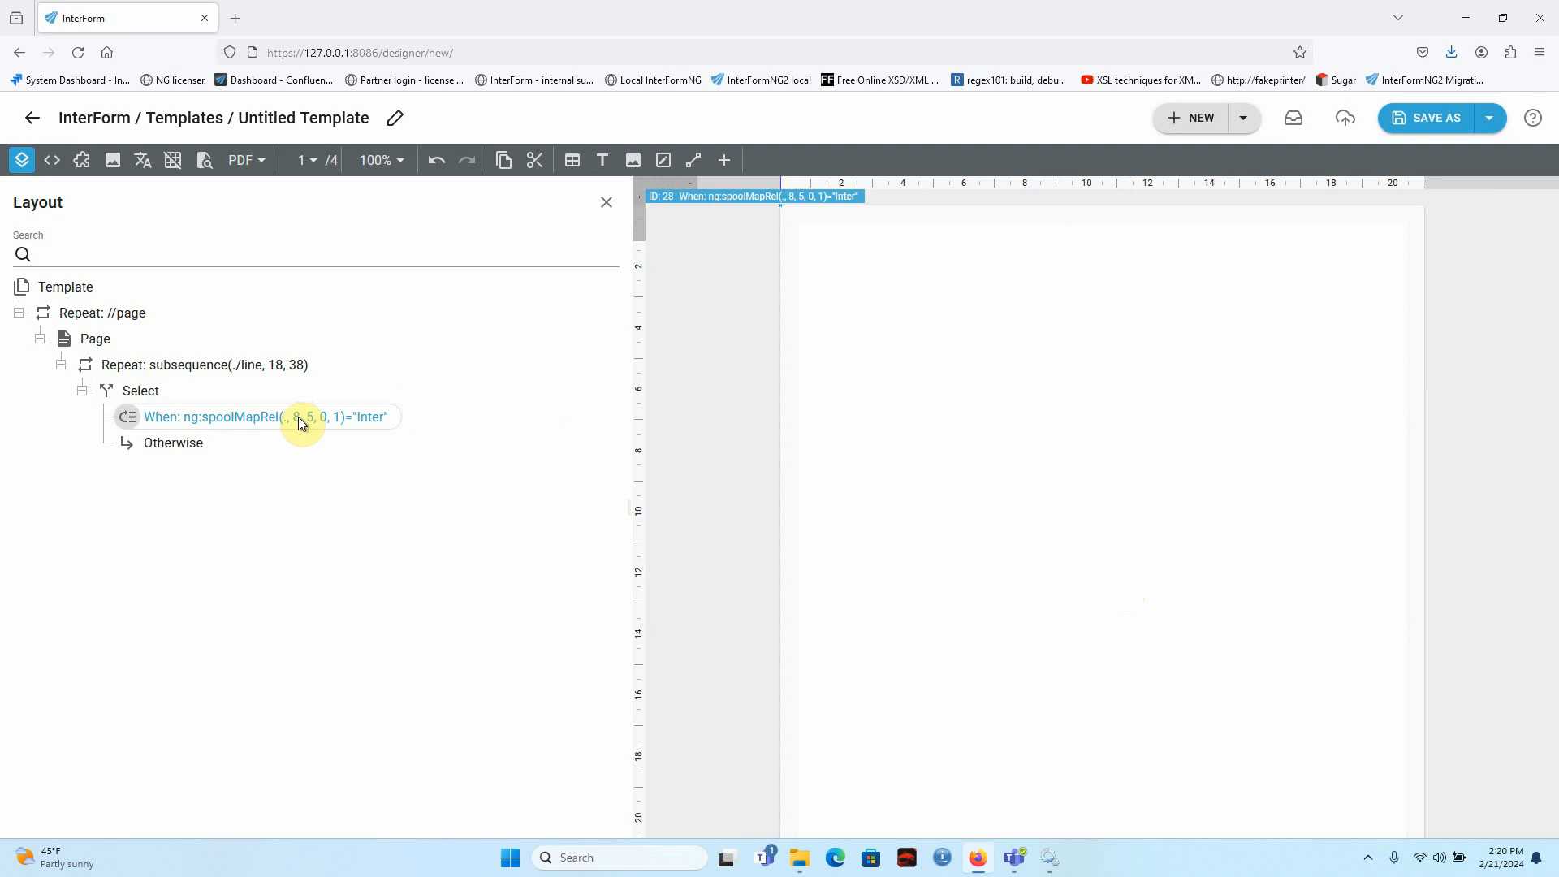
pyautogui.click(603, 163)
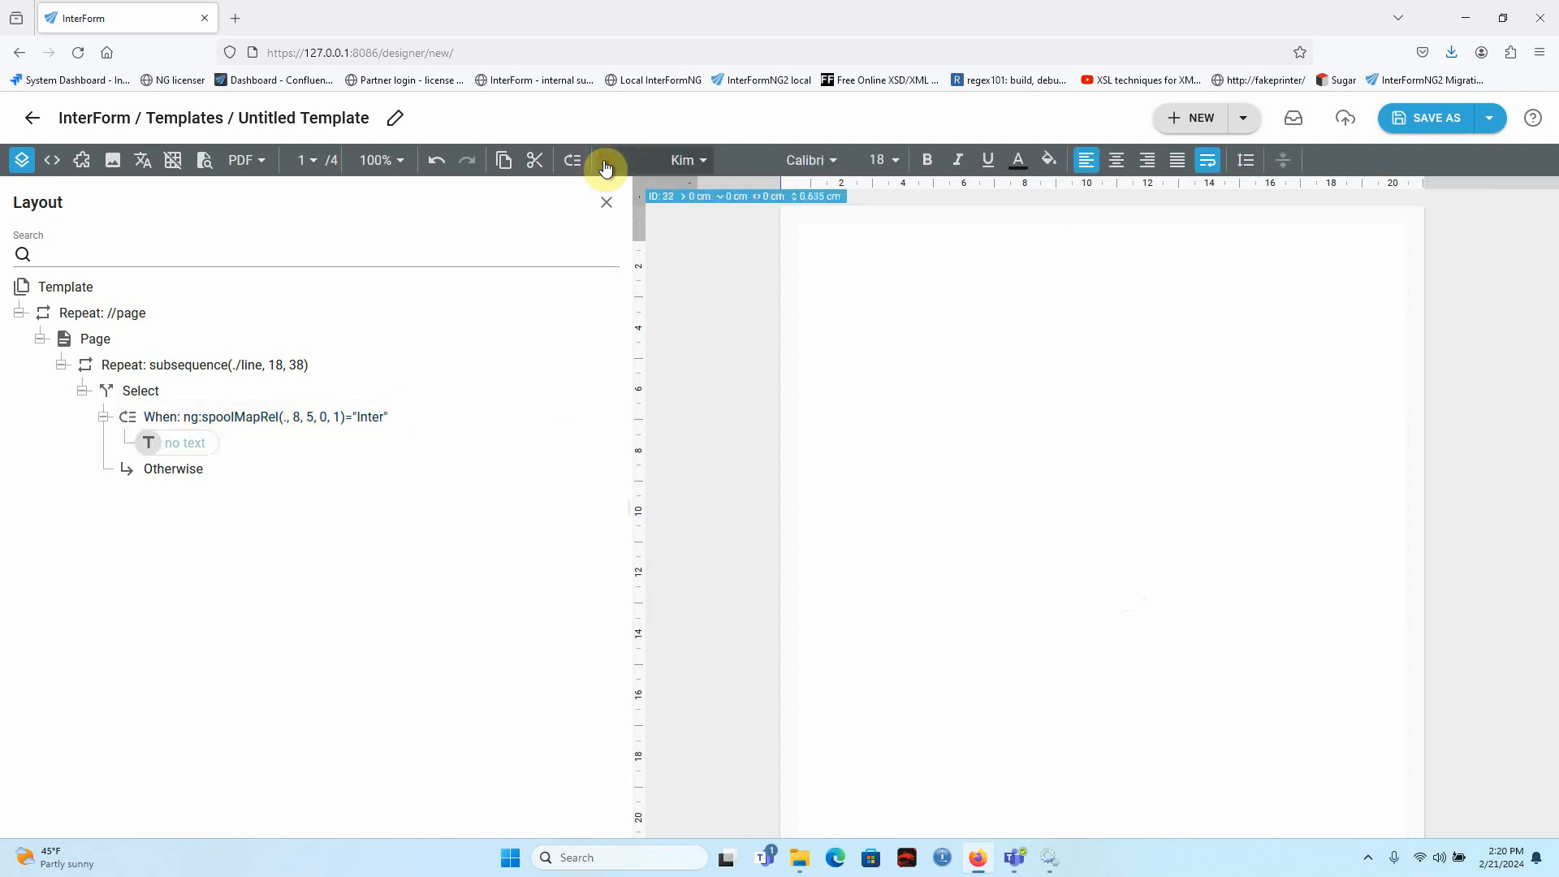
pyautogui.doubleClick(188, 445)
pyautogui.click(540, 239)
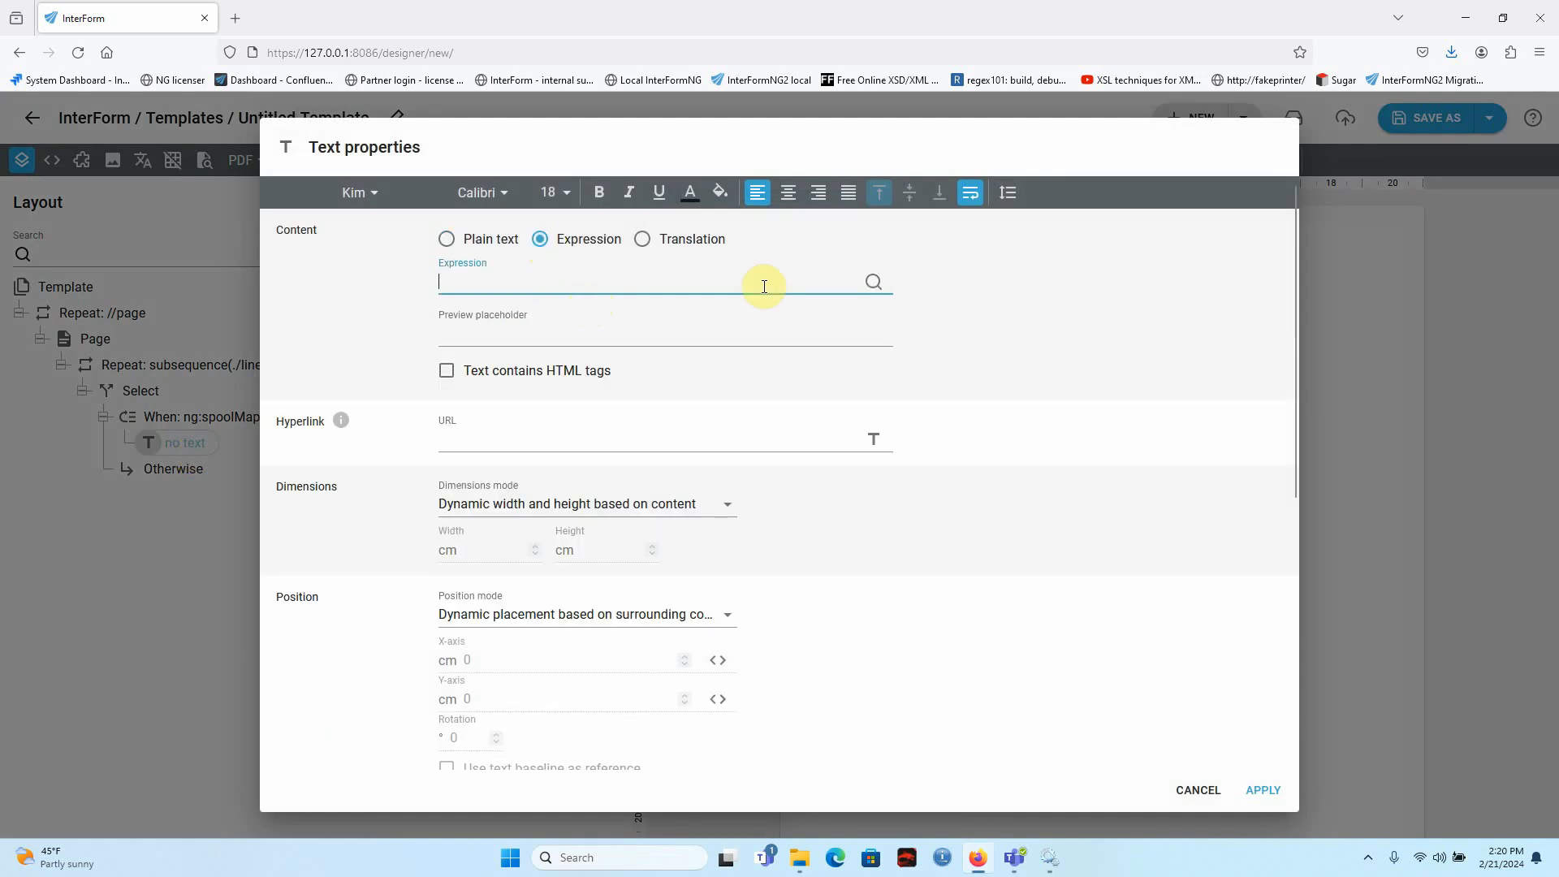
pyautogui.click(871, 286)
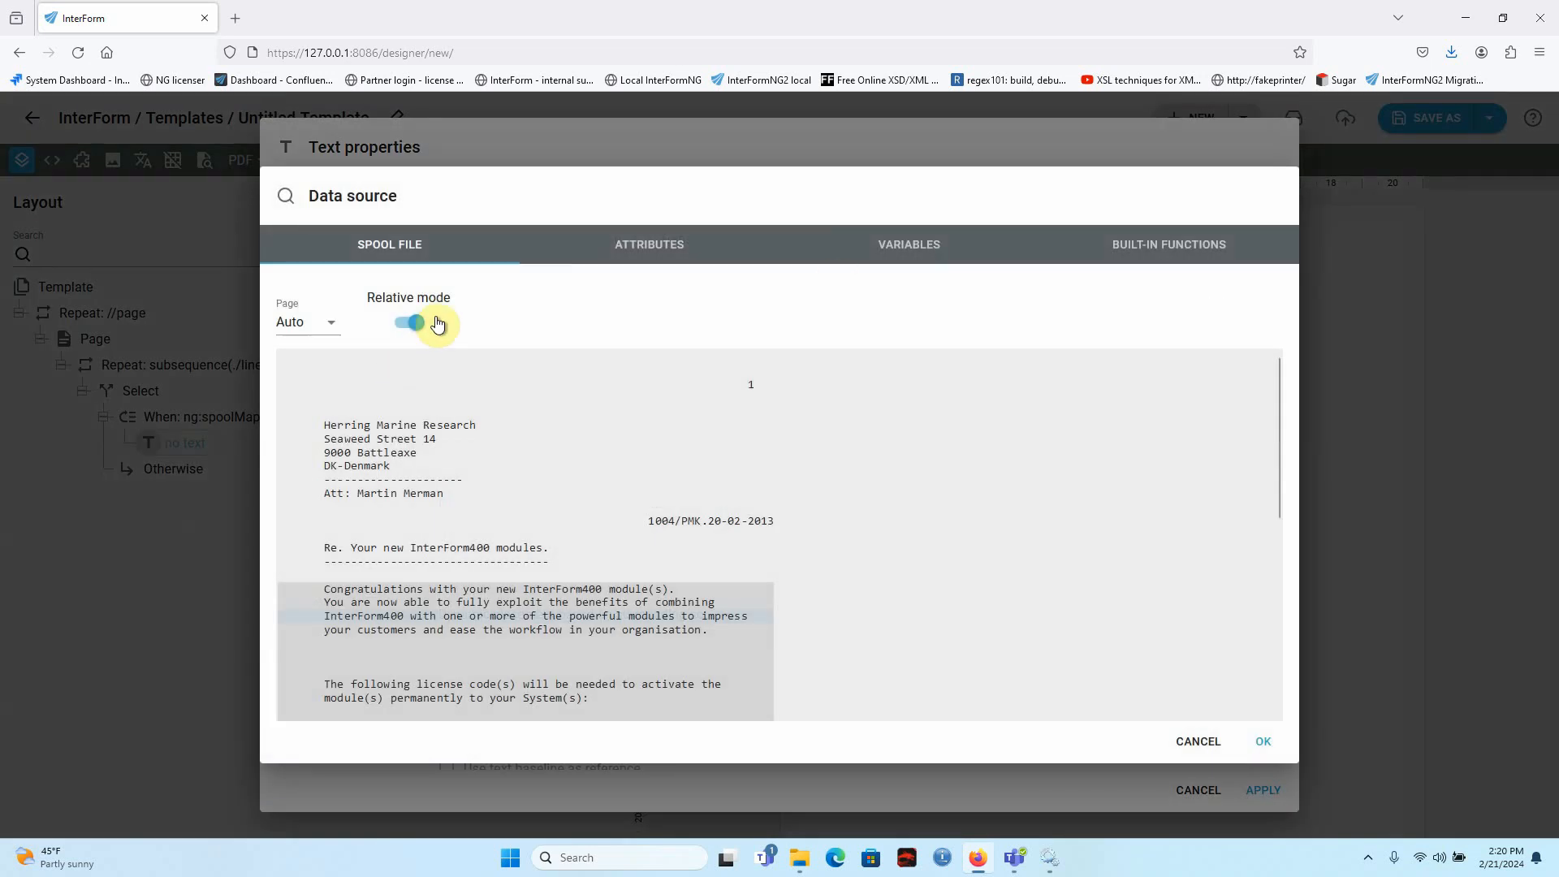
pyautogui.scroll(-3, 1265, 386)
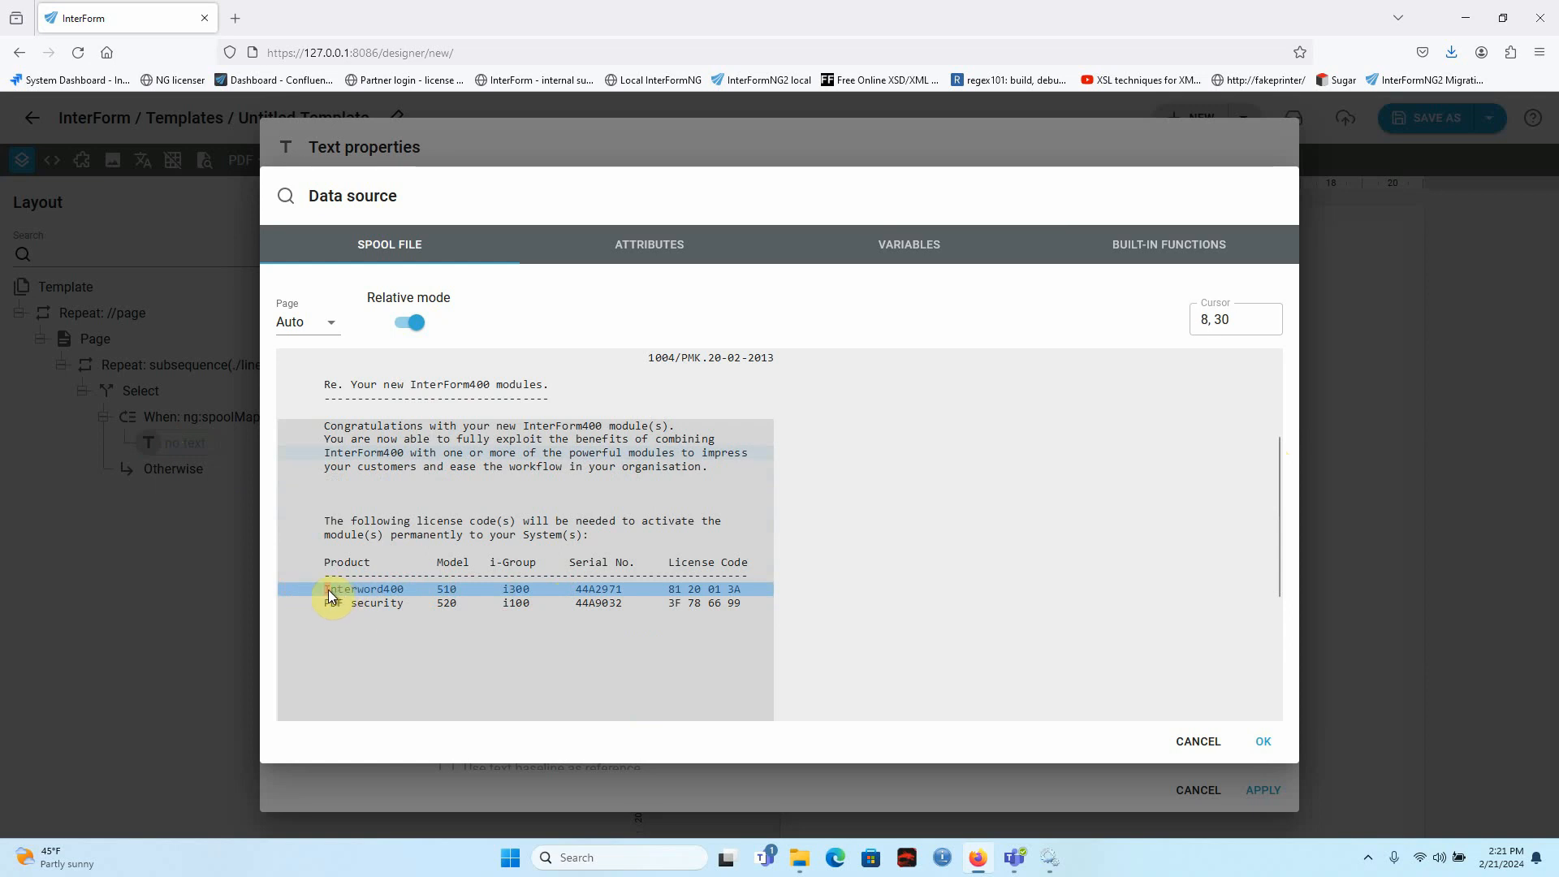
pyautogui.moveTo(282, 596); pyautogui.dragTo(771, 595)
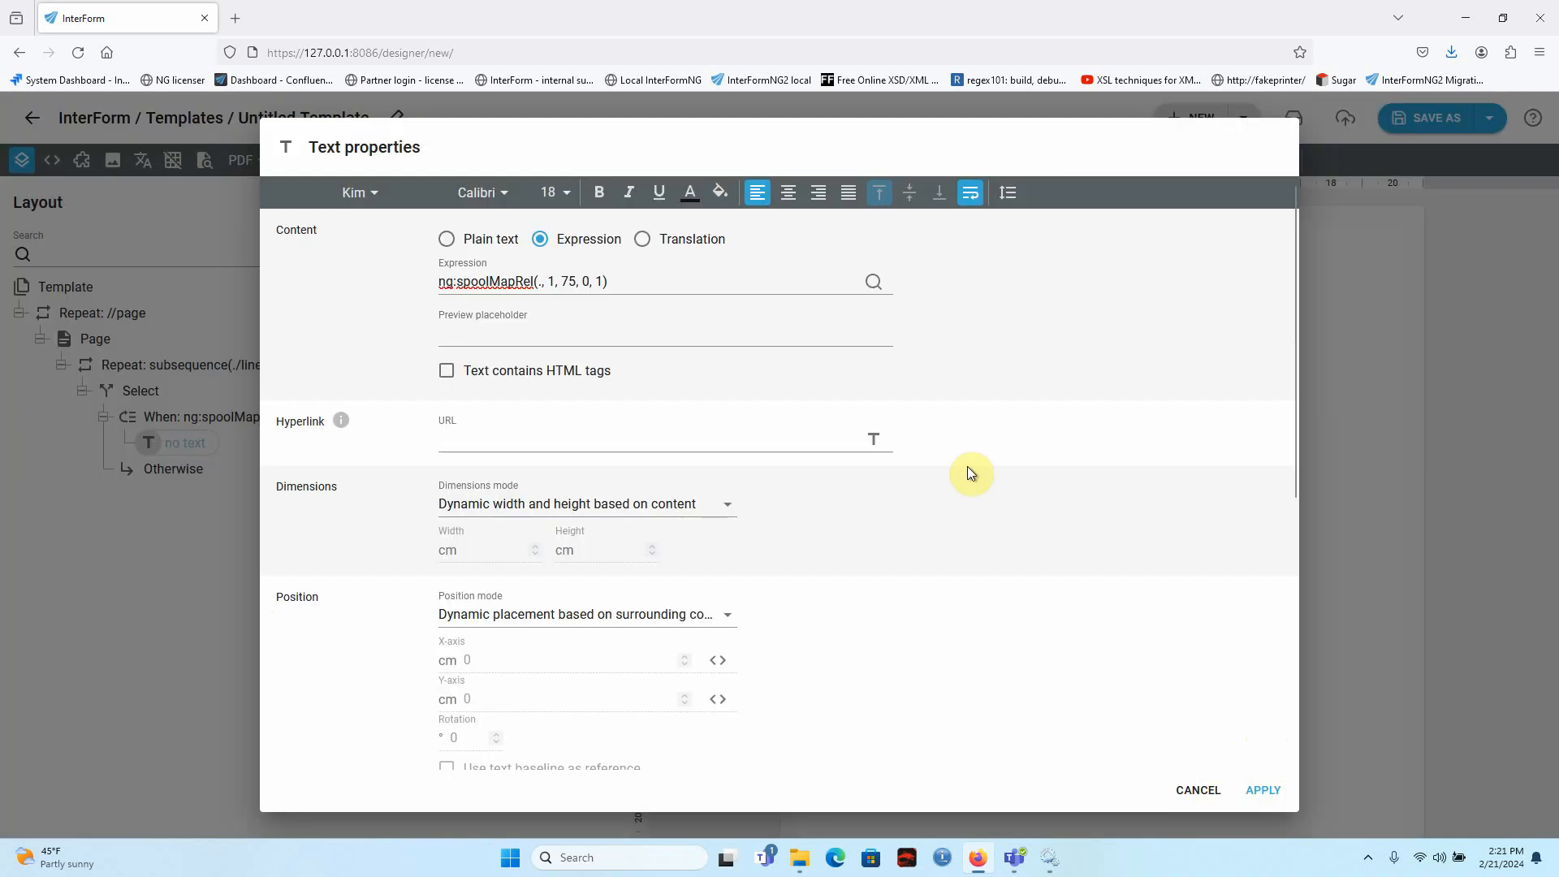
pyautogui.click(603, 195)
pyautogui.click(1264, 792)
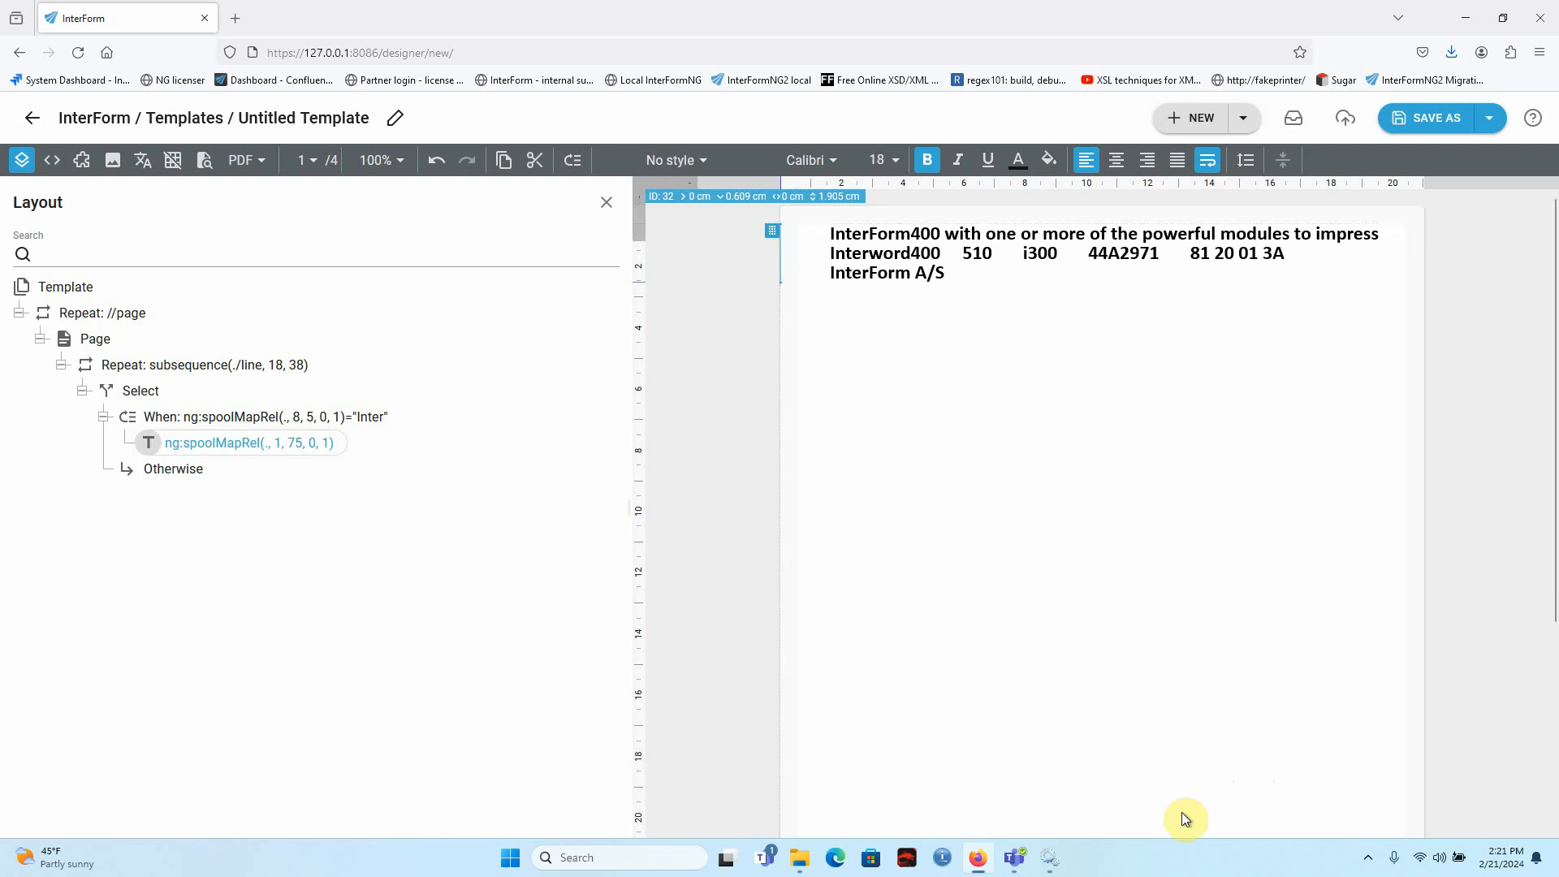
# Add a text element under the Otherwise branch and set its content type to Expression.
pyautogui.click(184, 468)
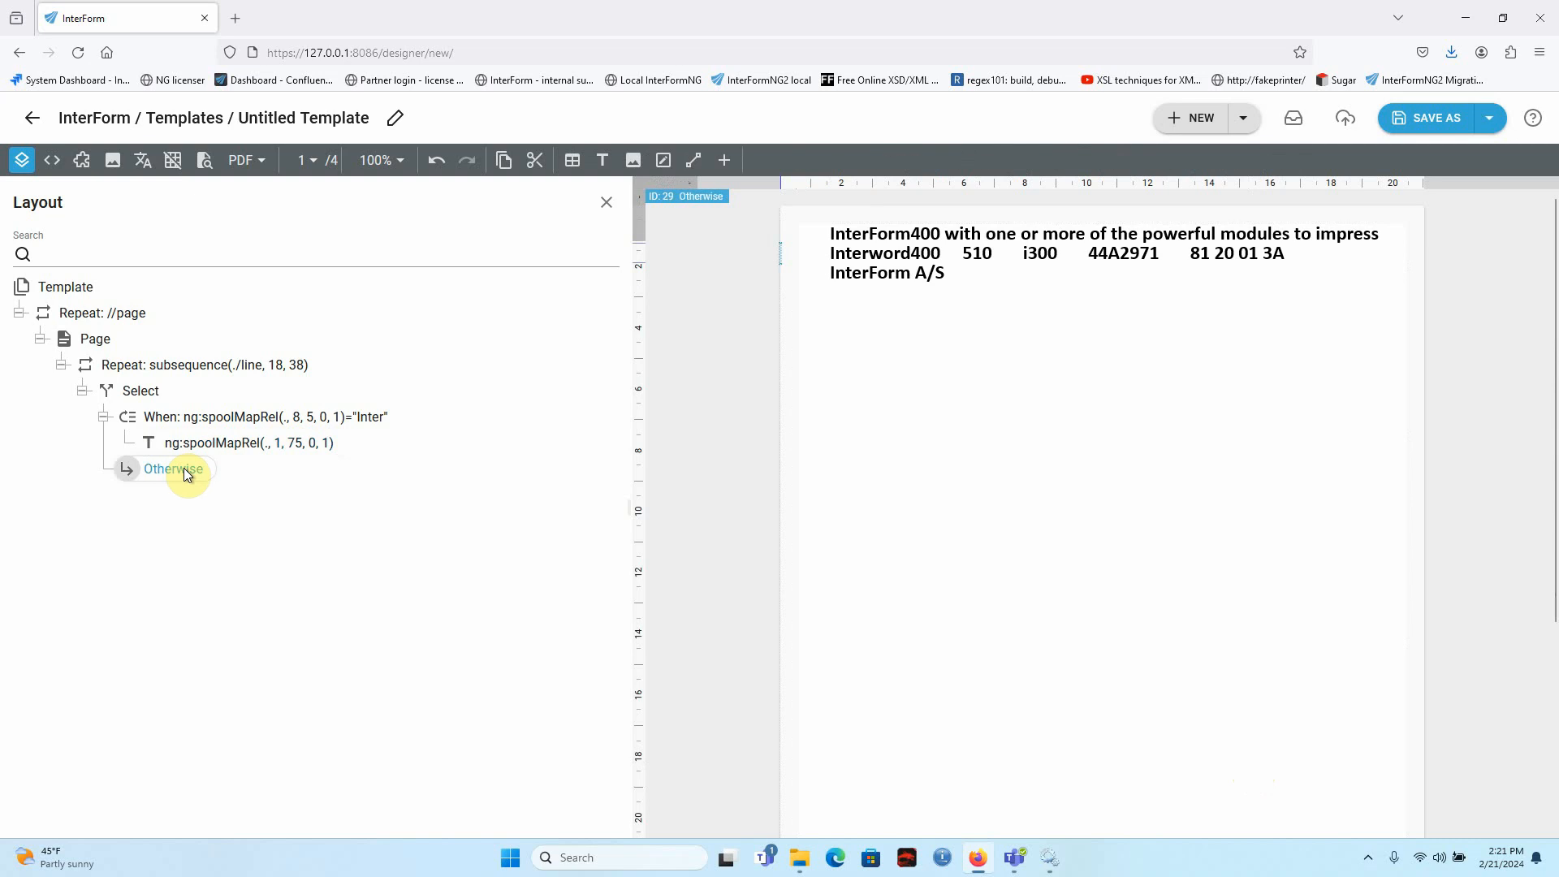
pyautogui.click(602, 160)
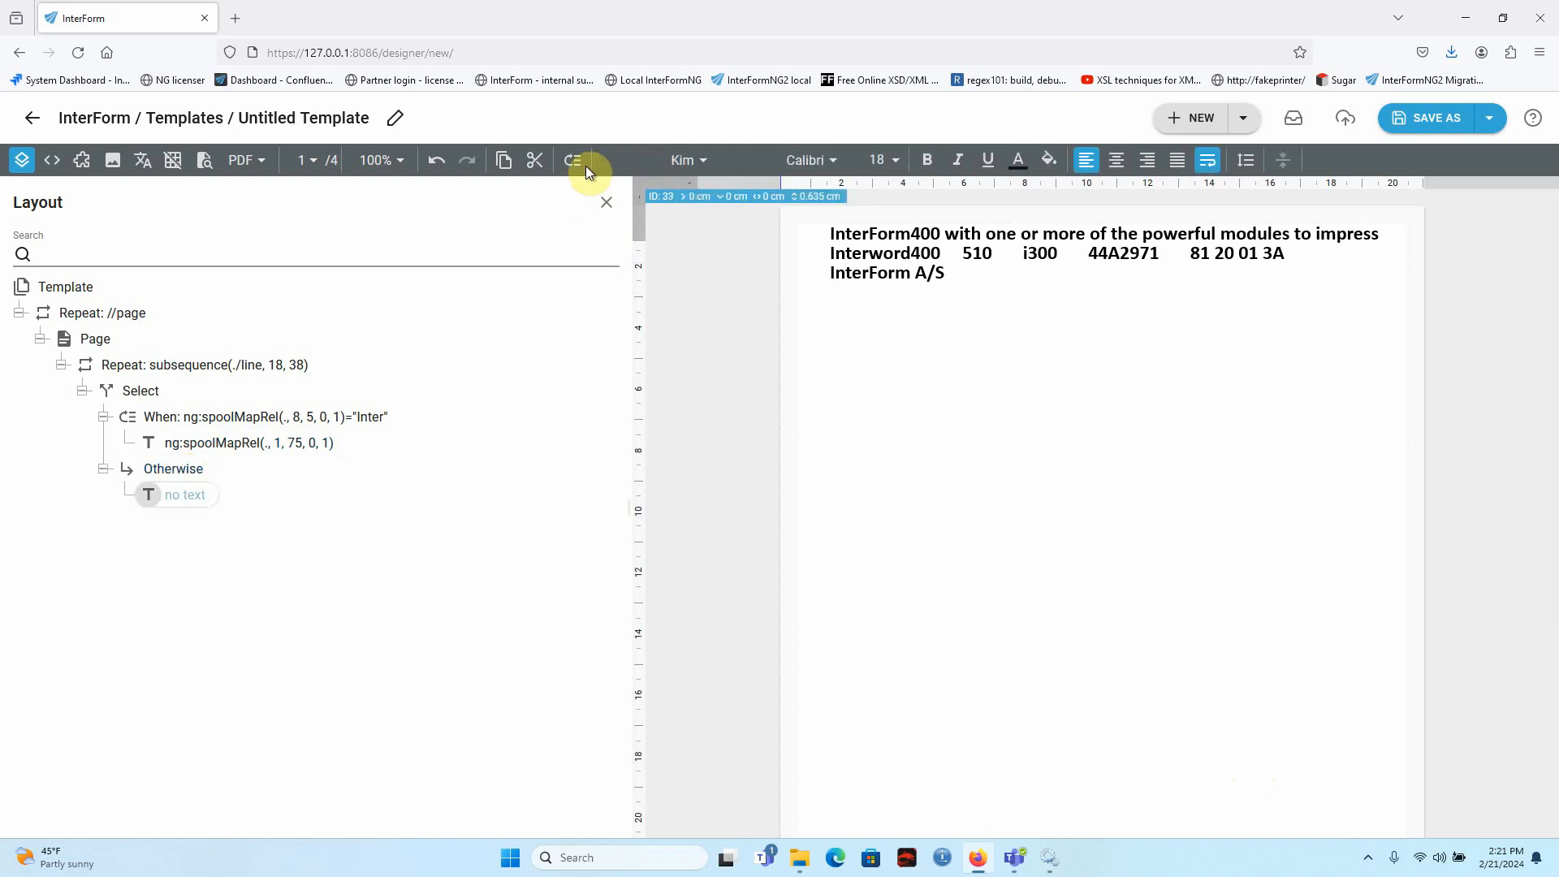
pyautogui.doubleClick(182, 497)
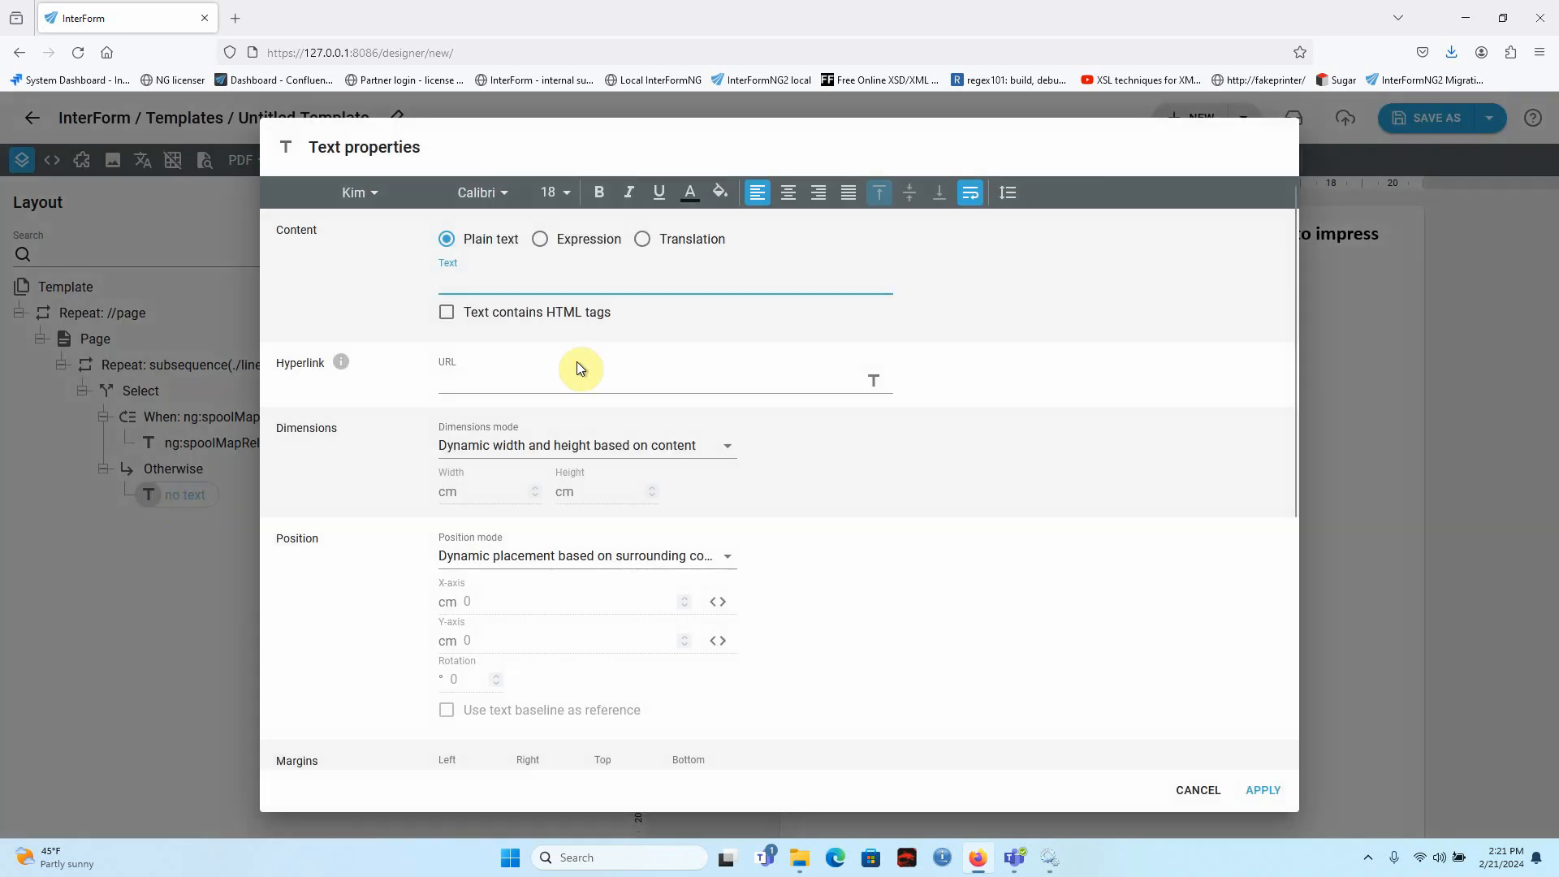
pyautogui.click(560, 244)
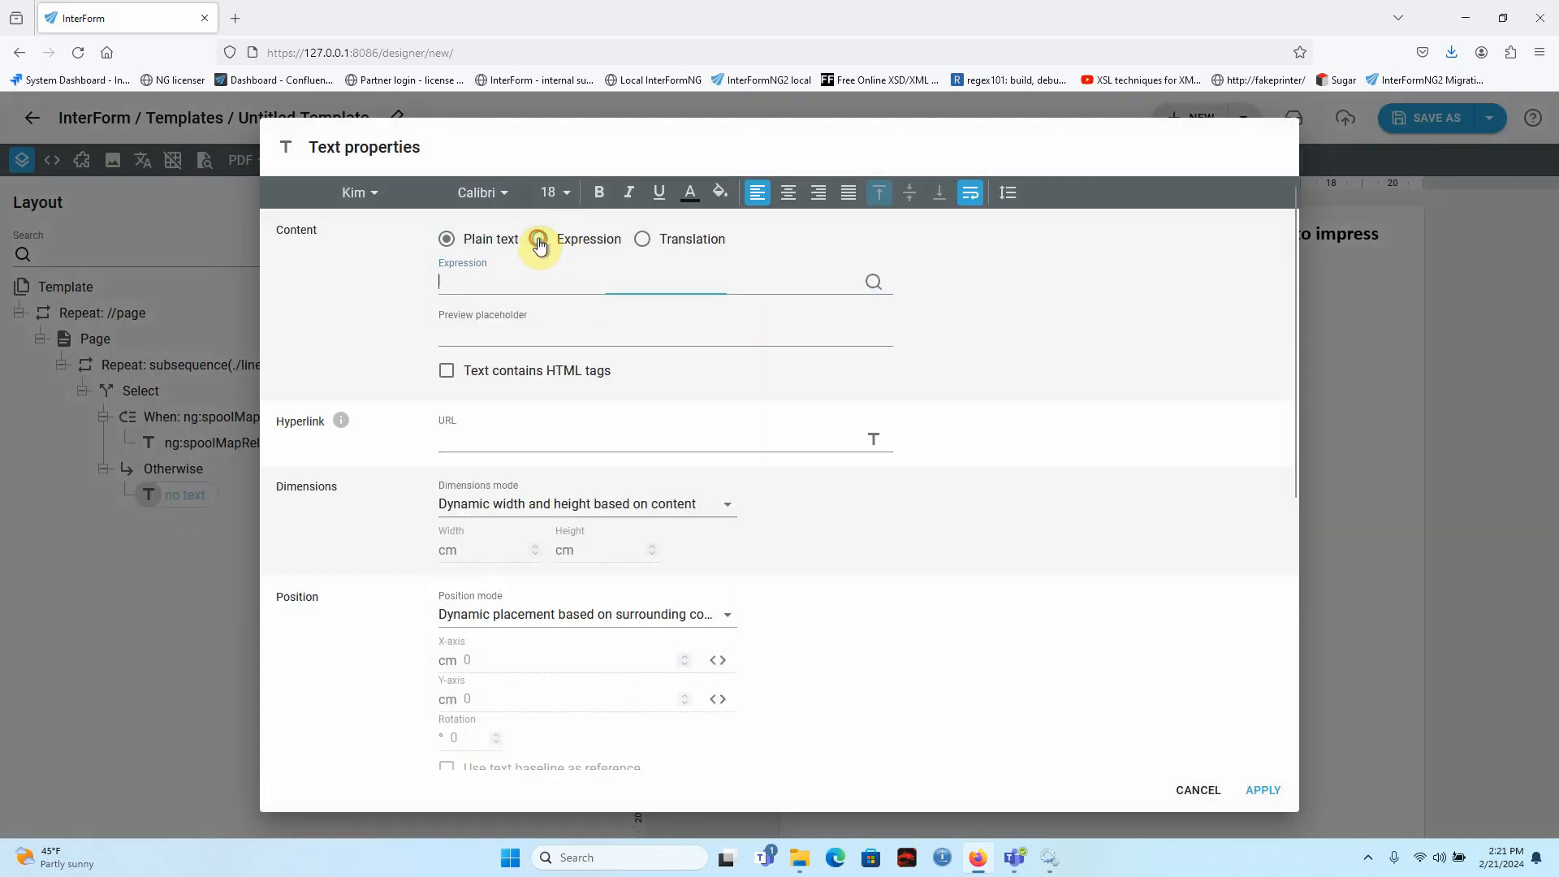
# Map the Otherwise text in relative mode to columns 1 to 75 of anchor line 18, as ng:spoolMapRel(., 1, 75, 0, 1), without bold, and apply it.
pyautogui.click(872, 279)
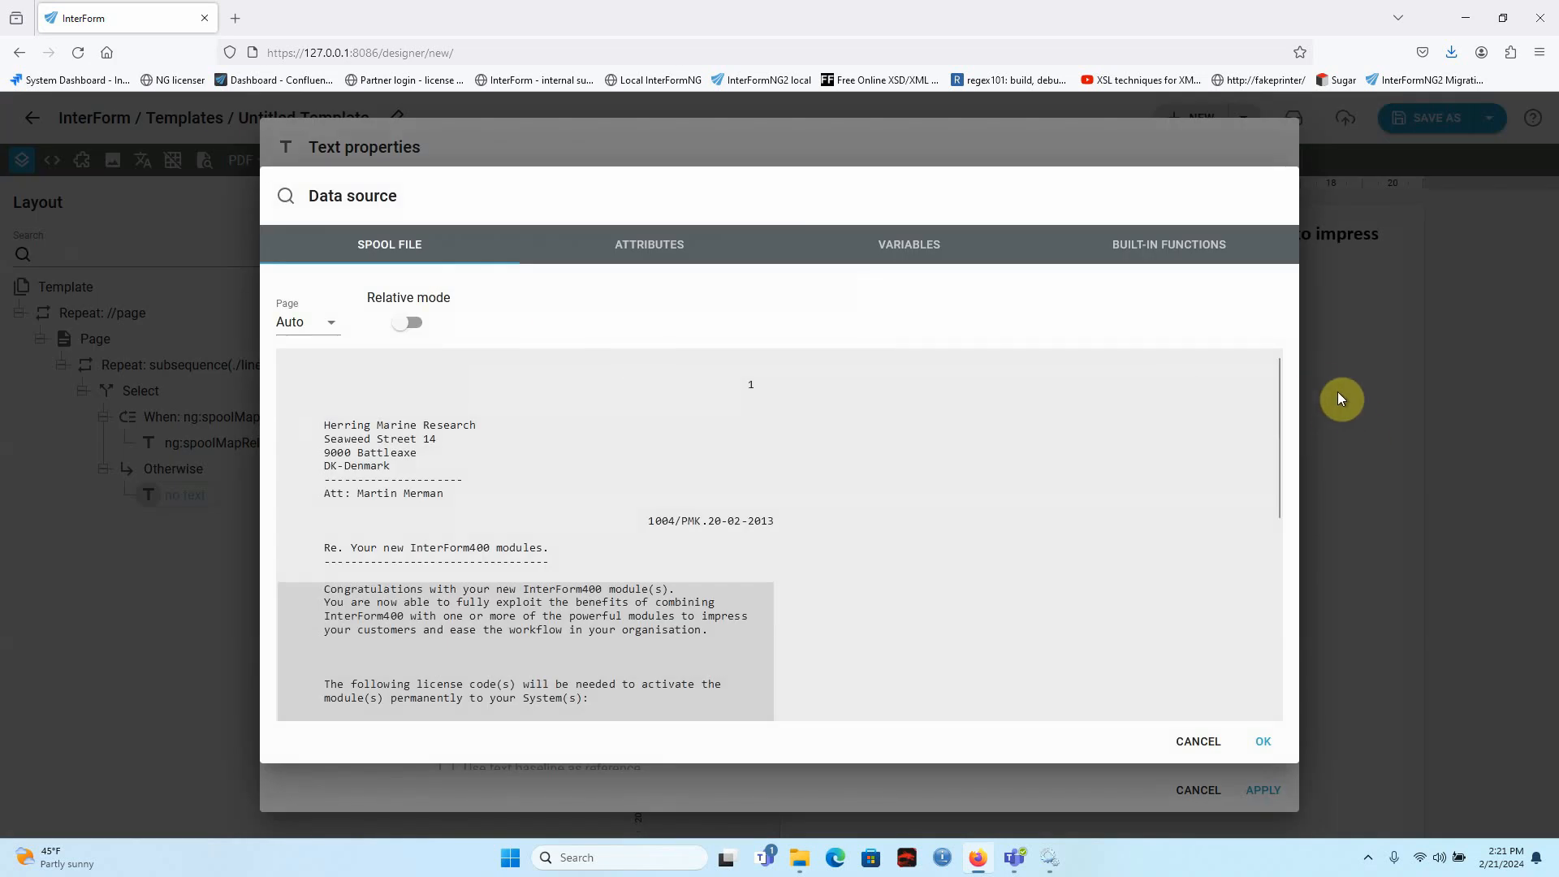
pyautogui.click(412, 327)
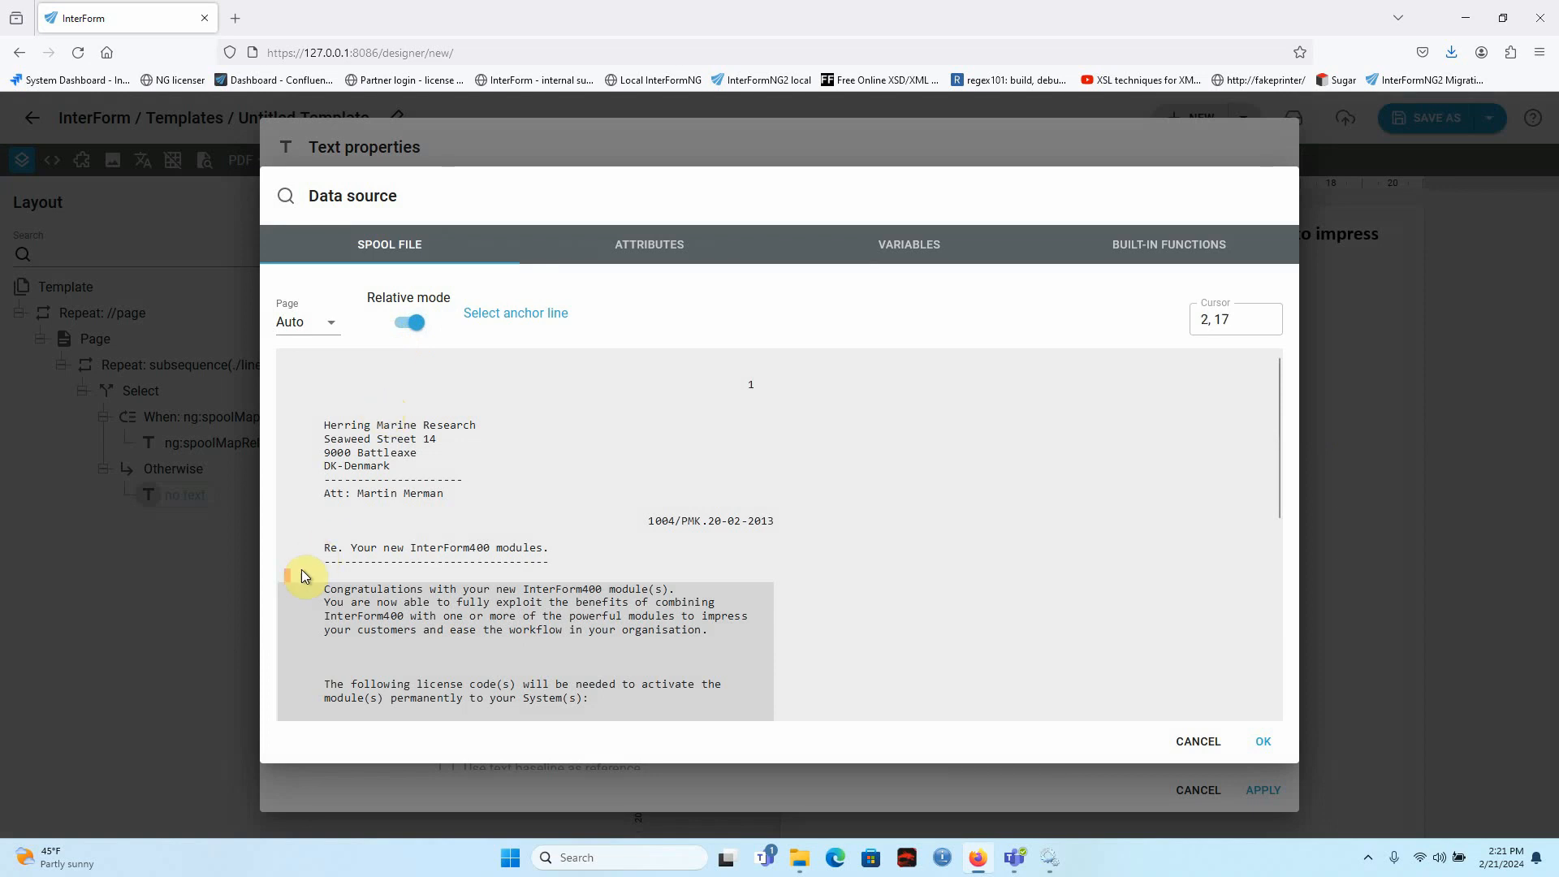
pyautogui.click(296, 596)
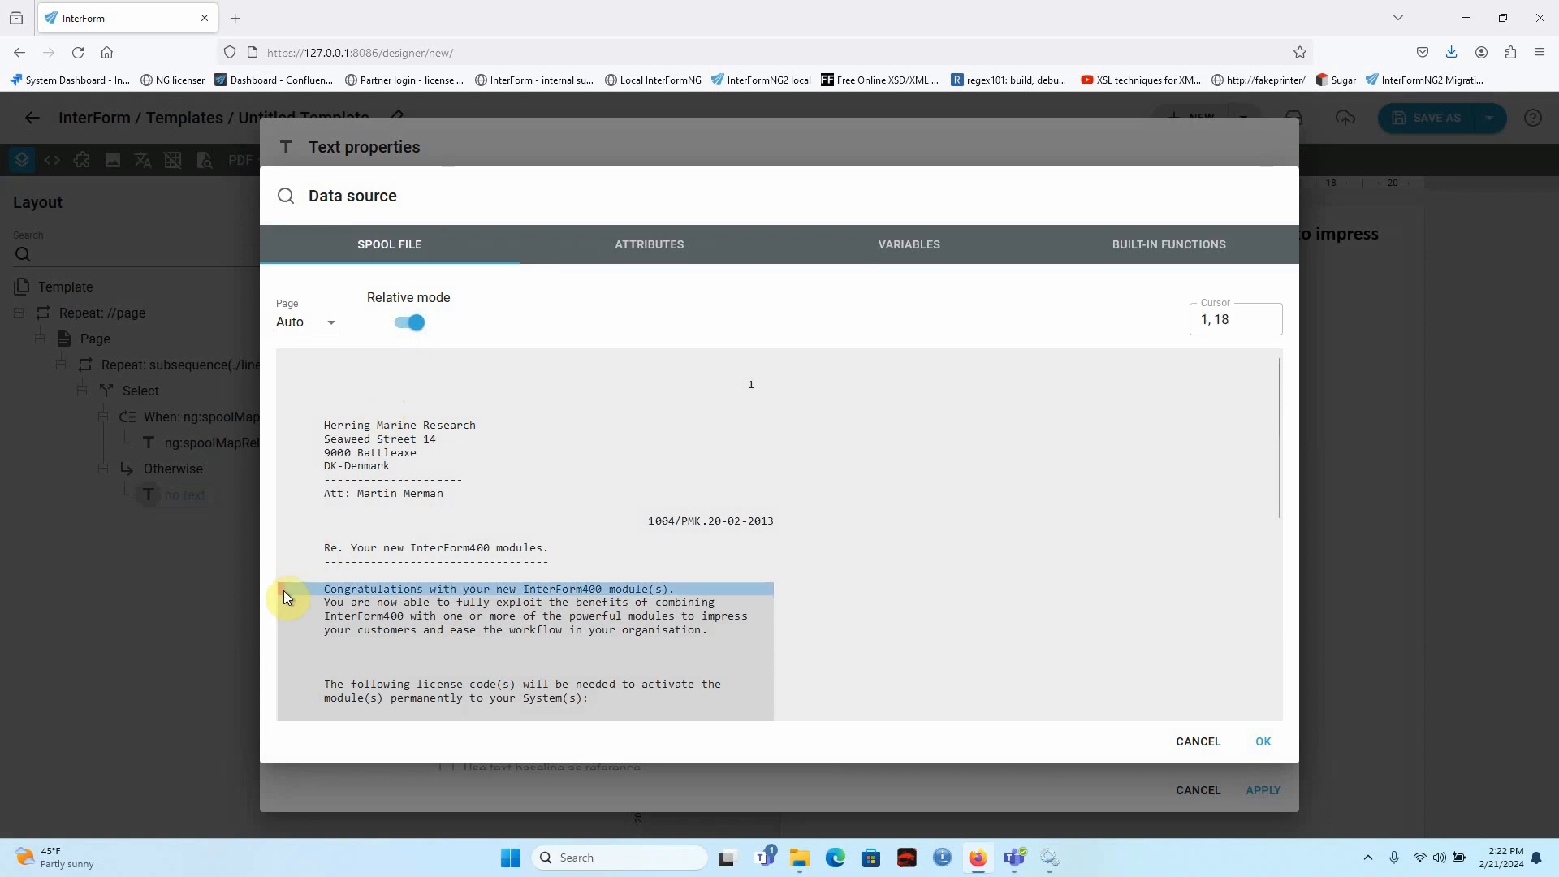
pyautogui.click(760, 592)
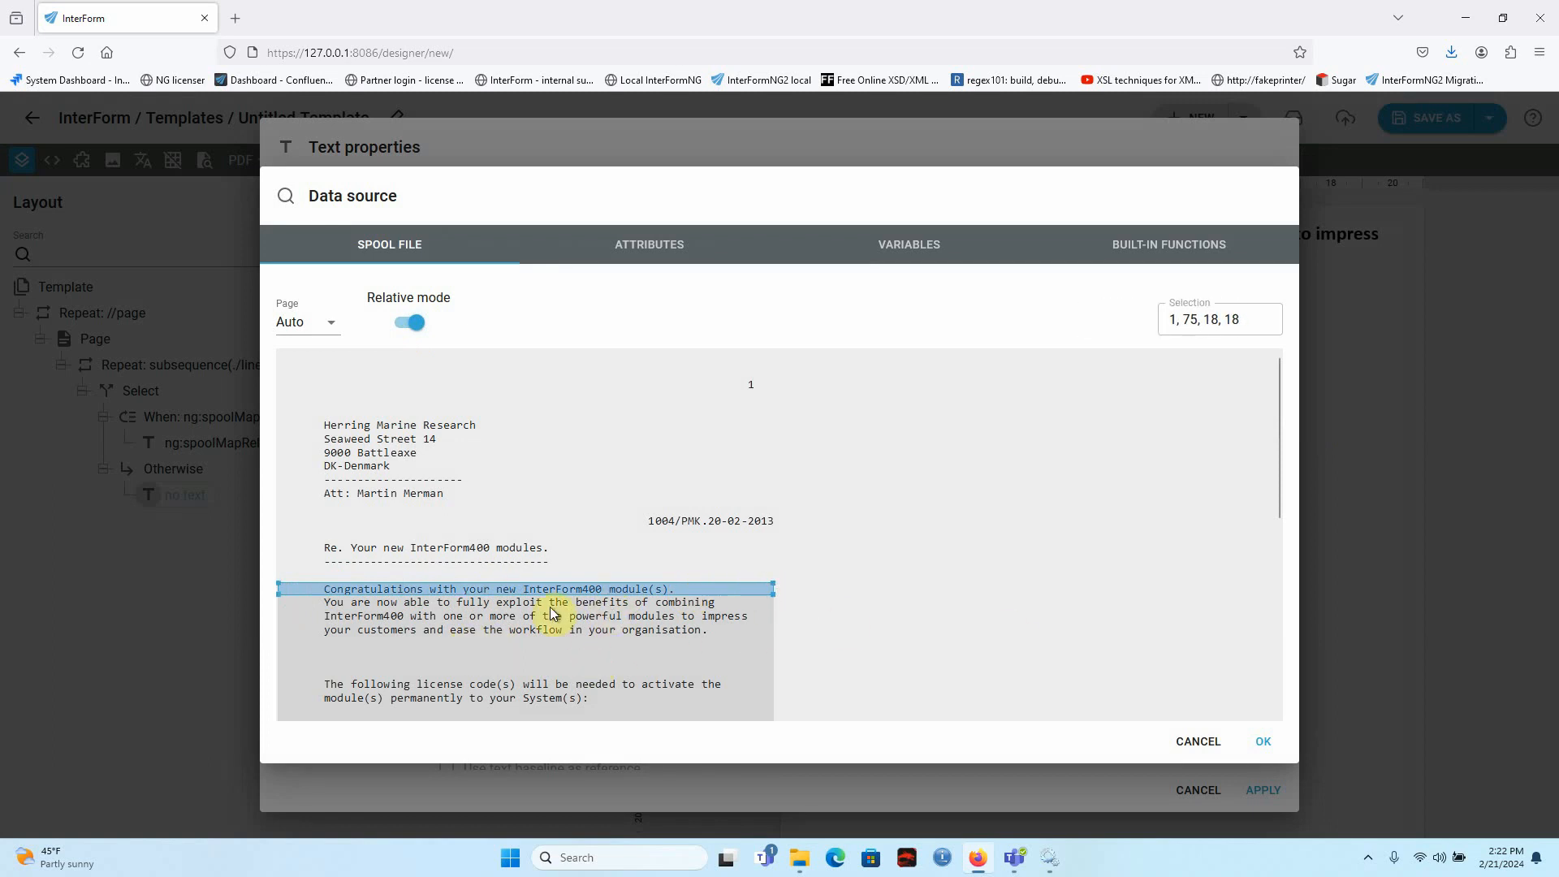
pyautogui.click(1263, 742)
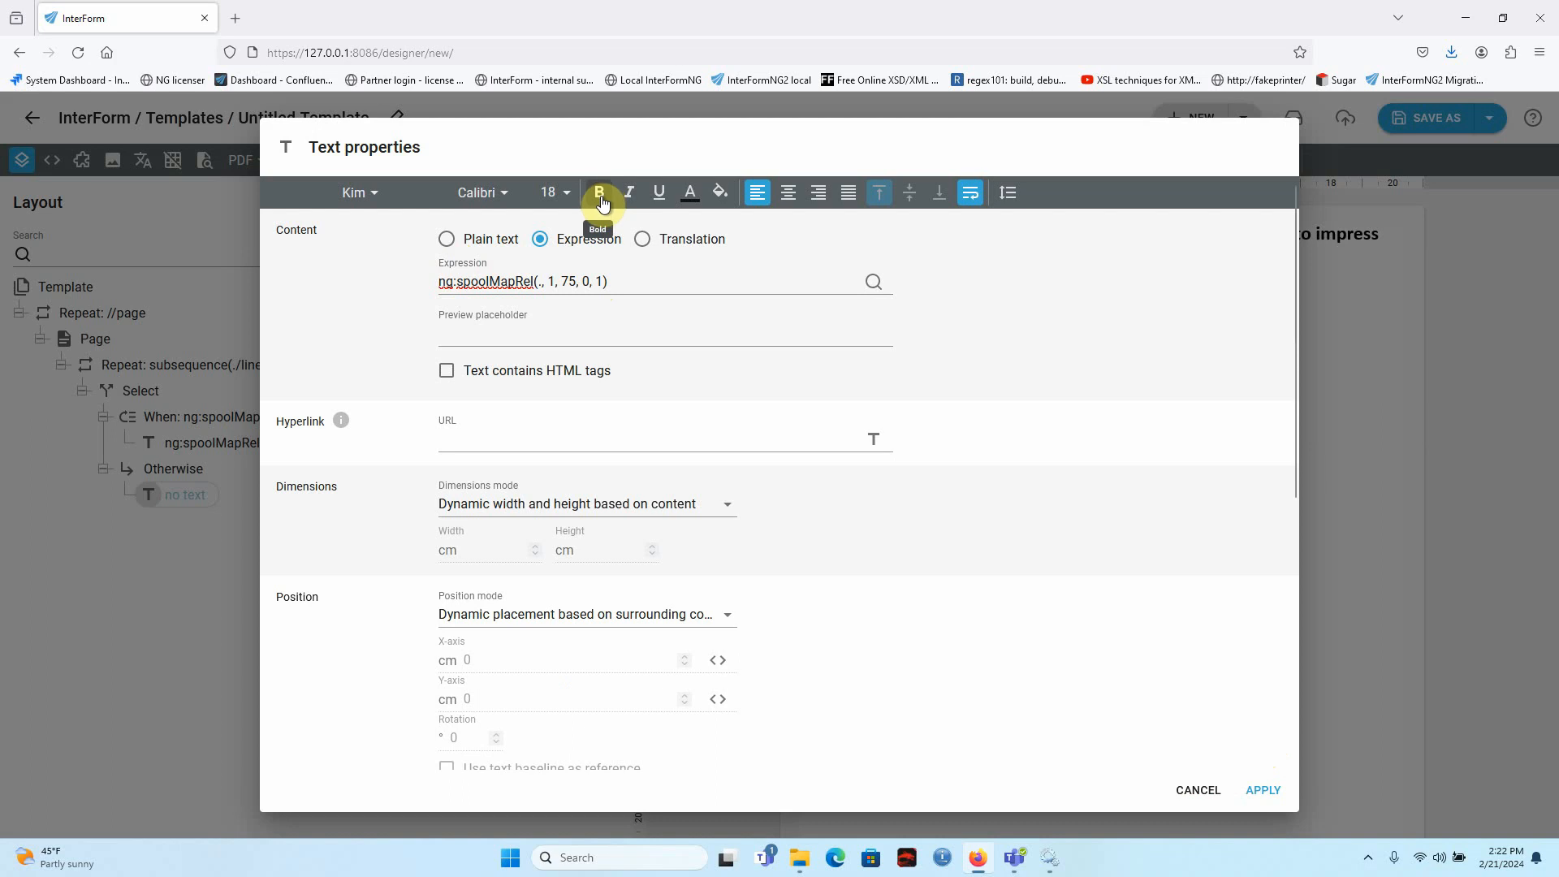
pyautogui.click(1240, 795)
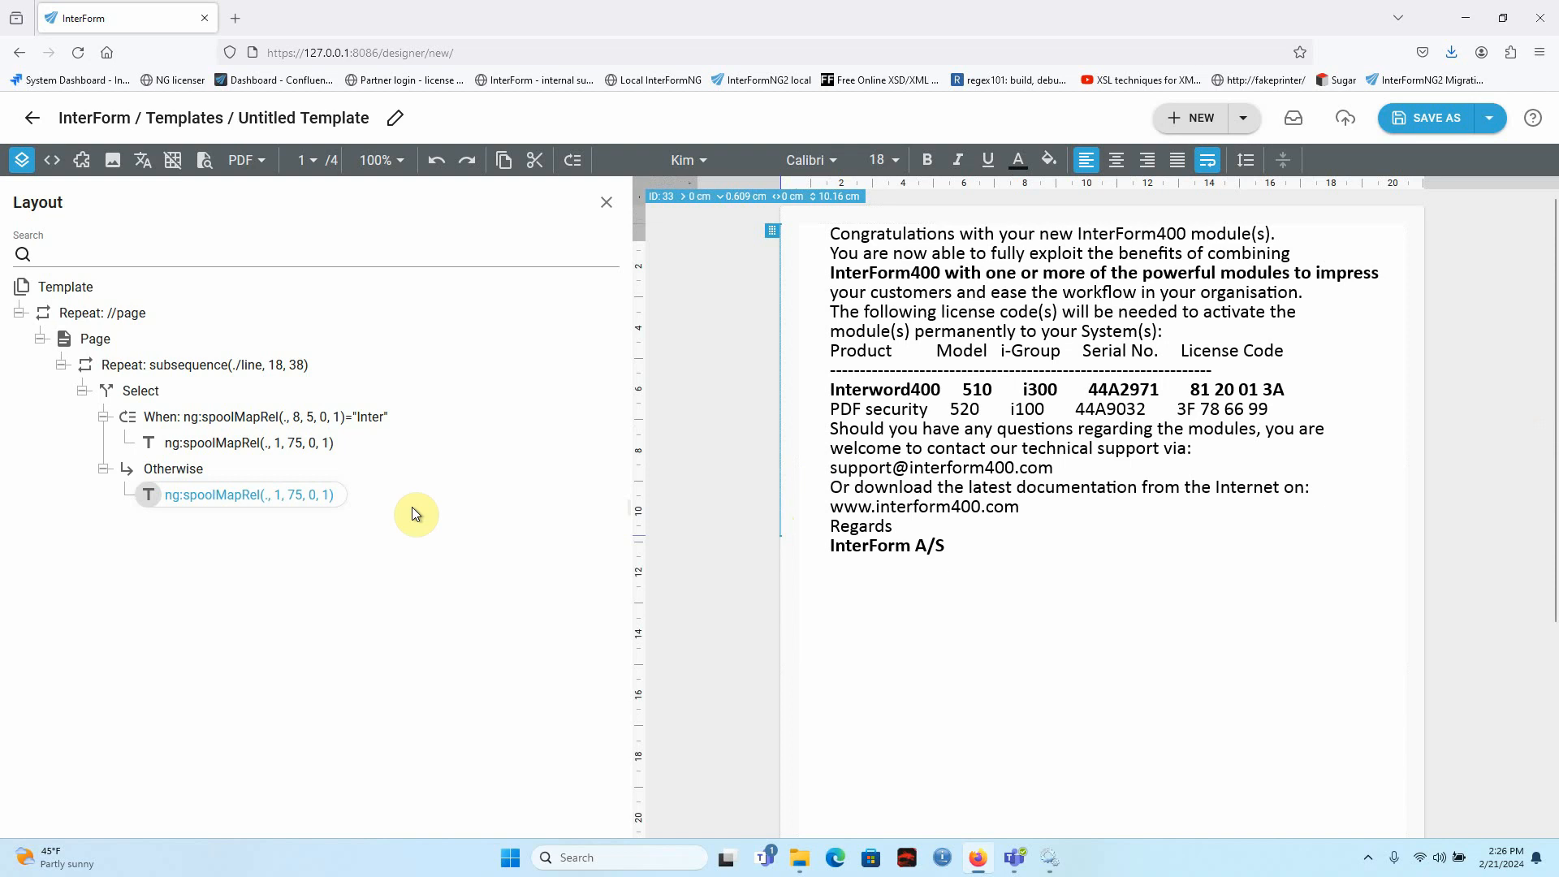
# Wrap the Otherwise text's expression in concat( ), adding a quoted line break as the second argument after ng:spoolMapRel(., 1, 75, 0, 1), and apply it.
pyautogui.doubleClick(226, 499)
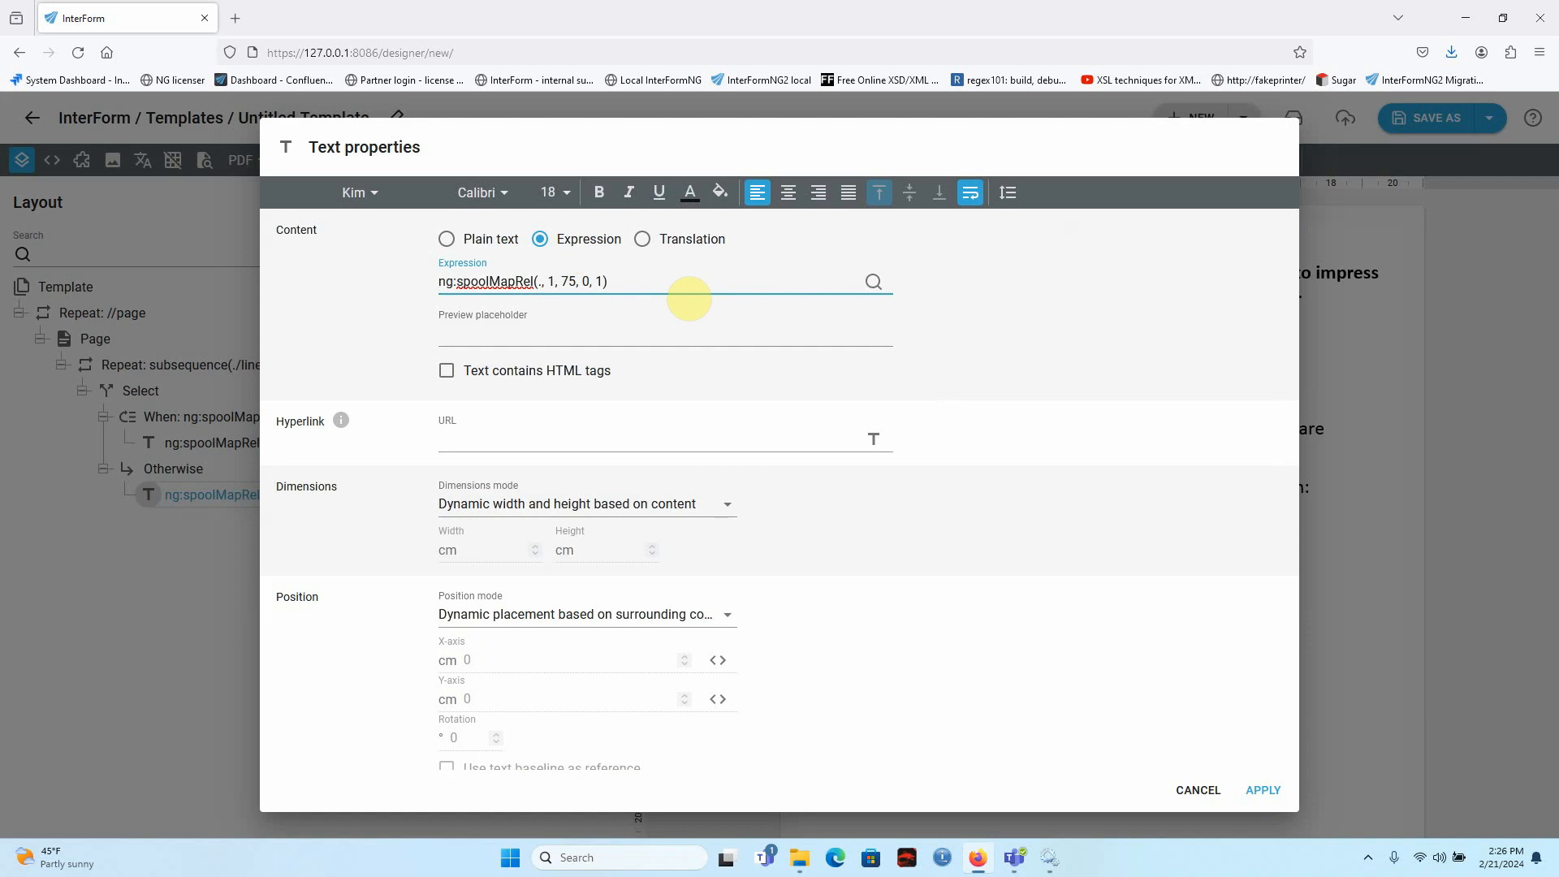
pyautogui.write('concat')
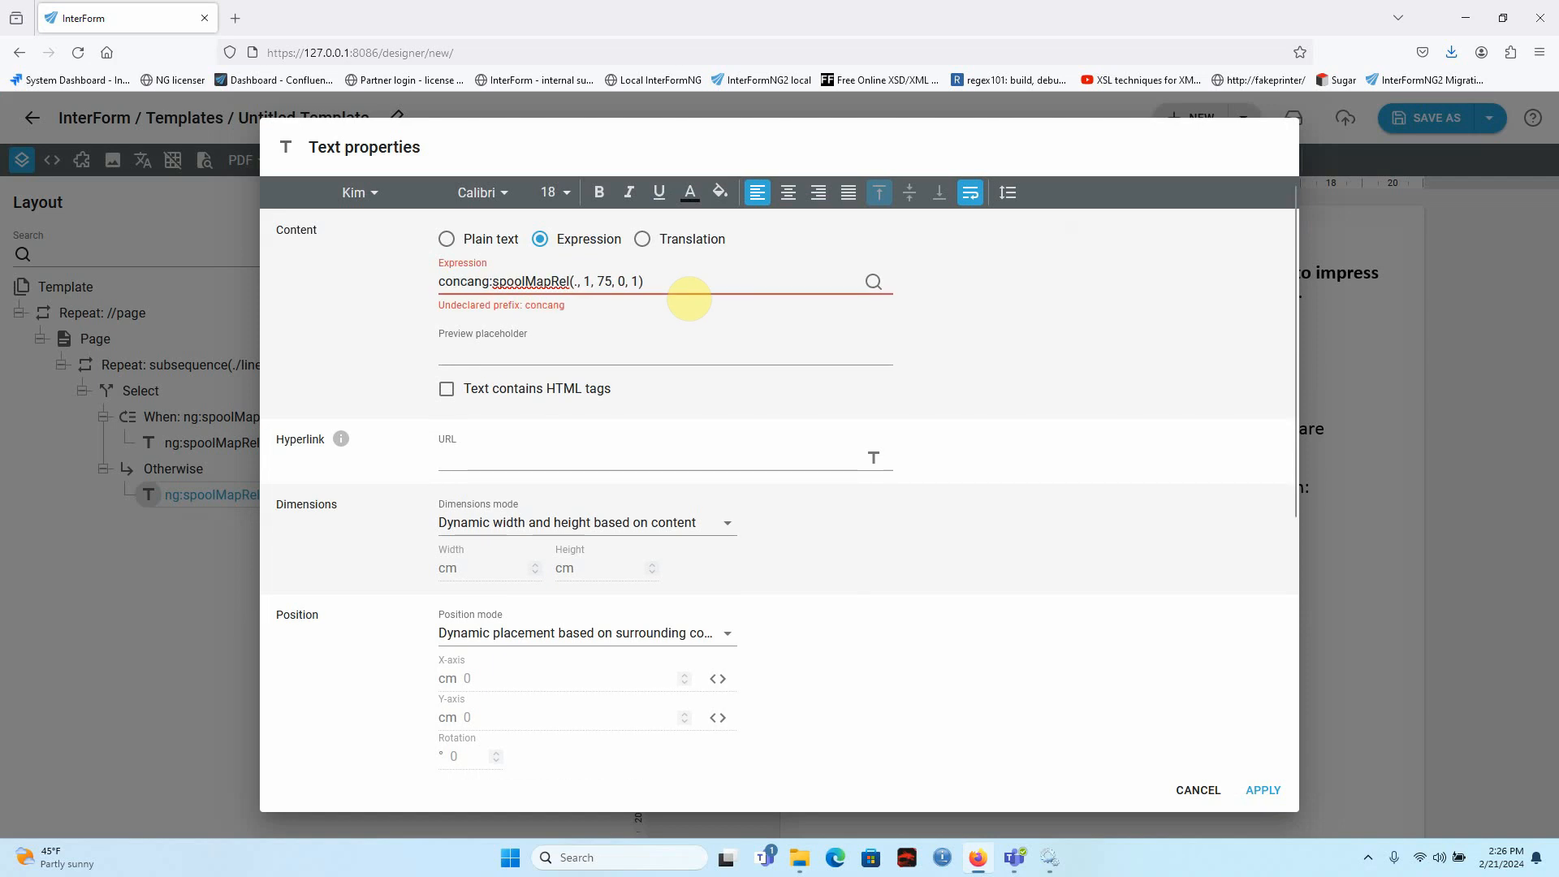
pyautogui.write('(')
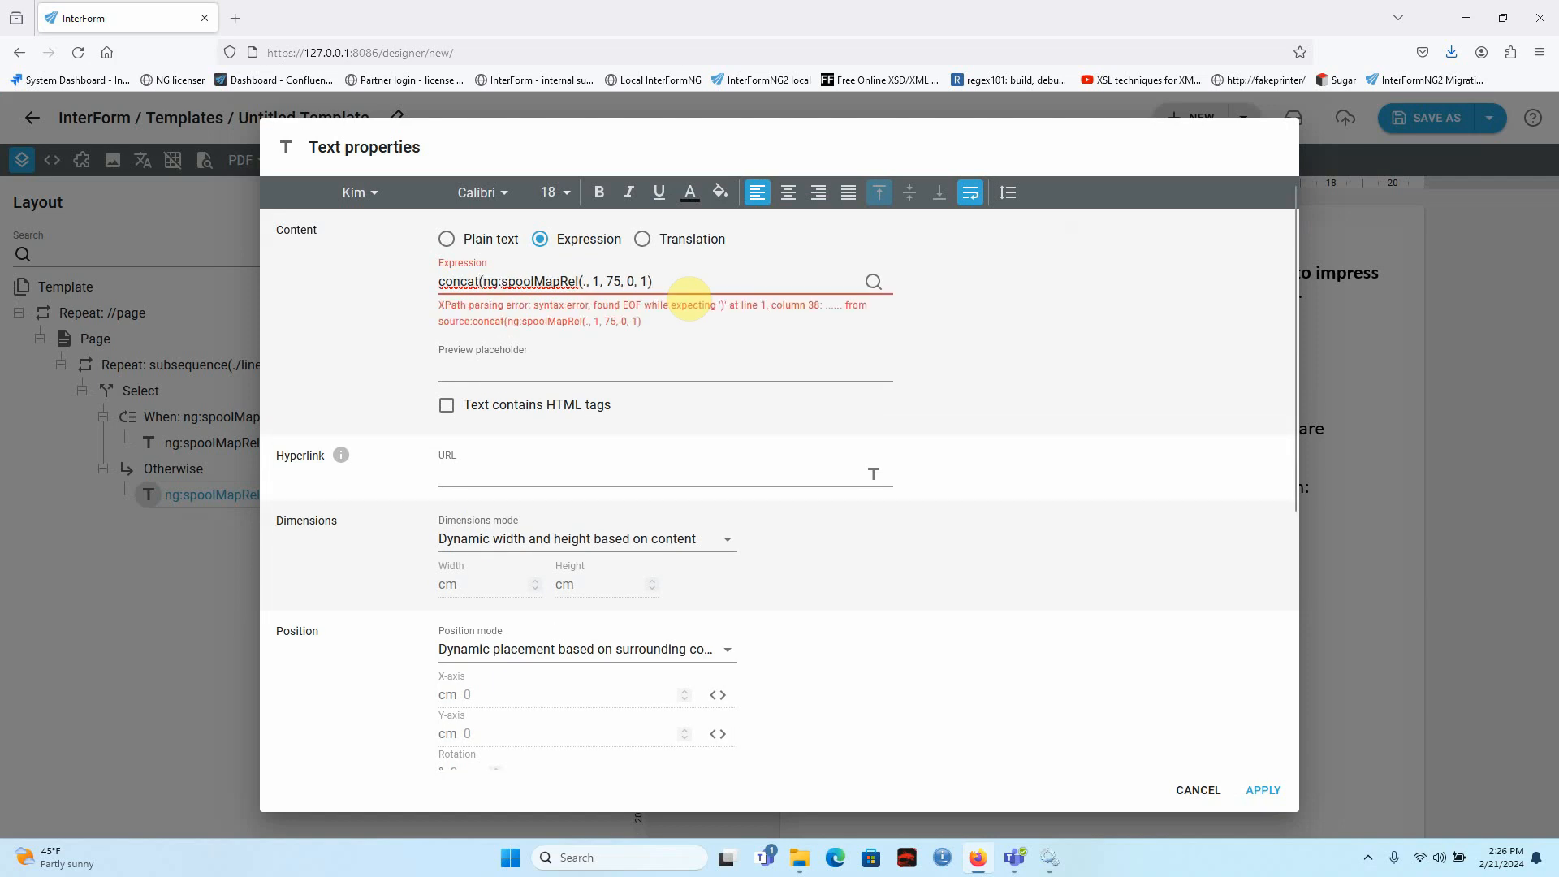
pyautogui.write(')')
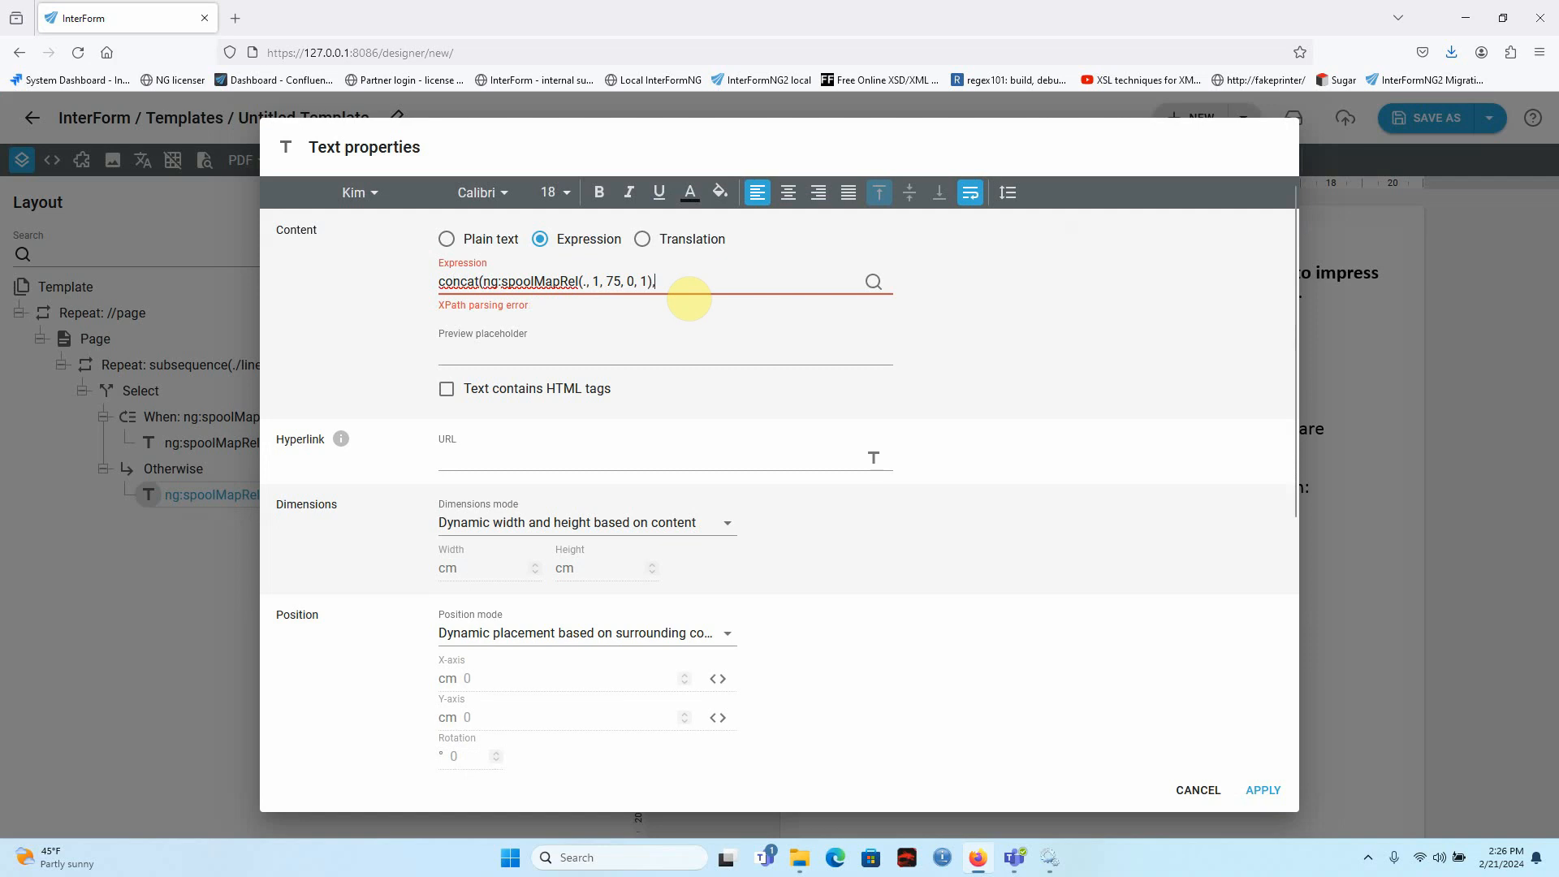
pyautogui.write(",'")
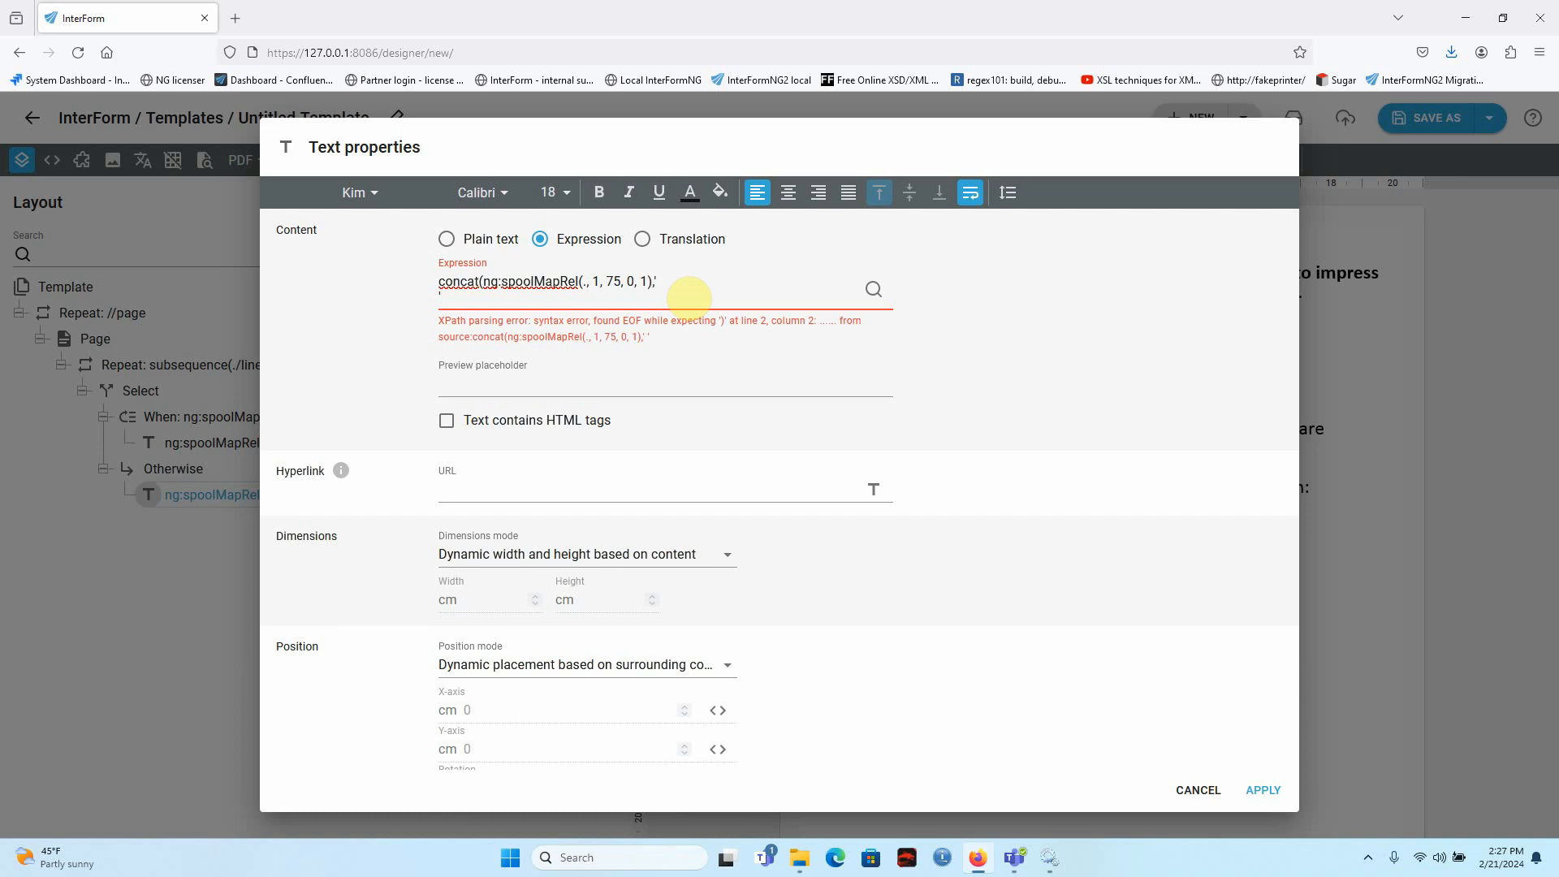
pyautogui.write(')')
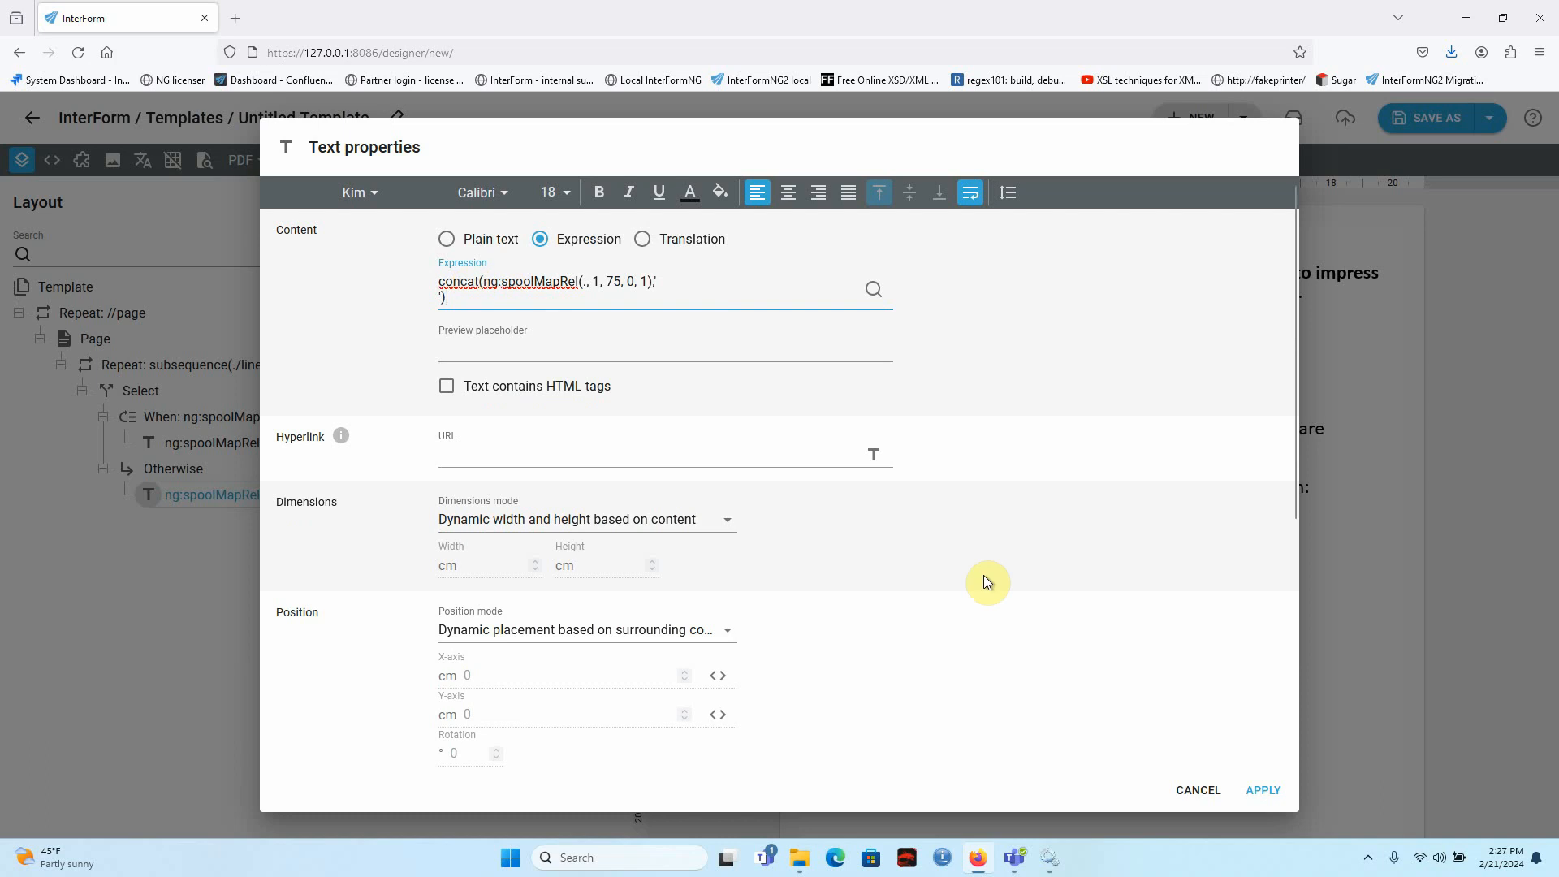
pyautogui.click(1264, 789)
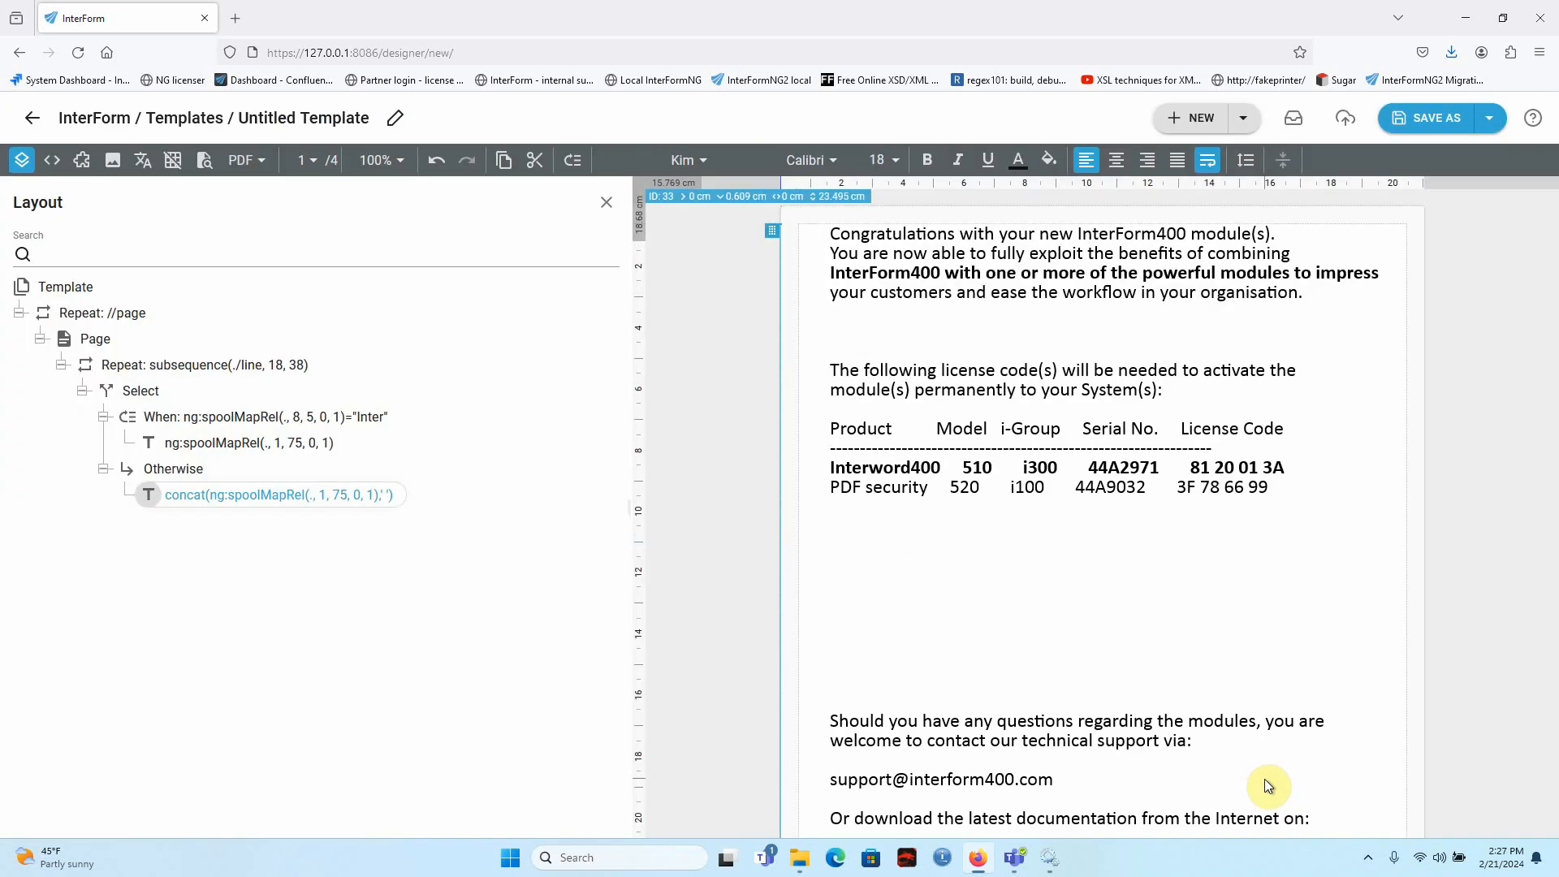